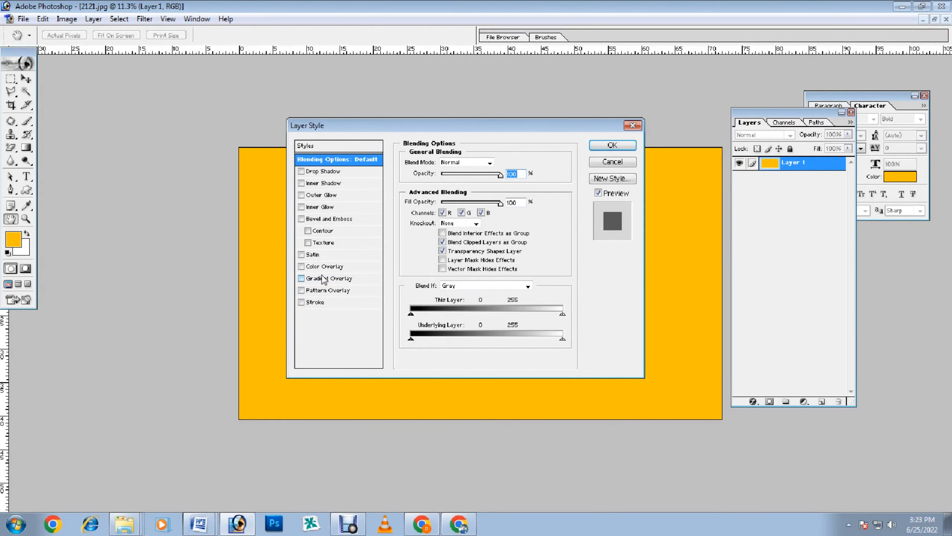
# - Enable a Gradient Overlay on Layer 1 and open its gradient for editing
pyautogui.click(349, 285)
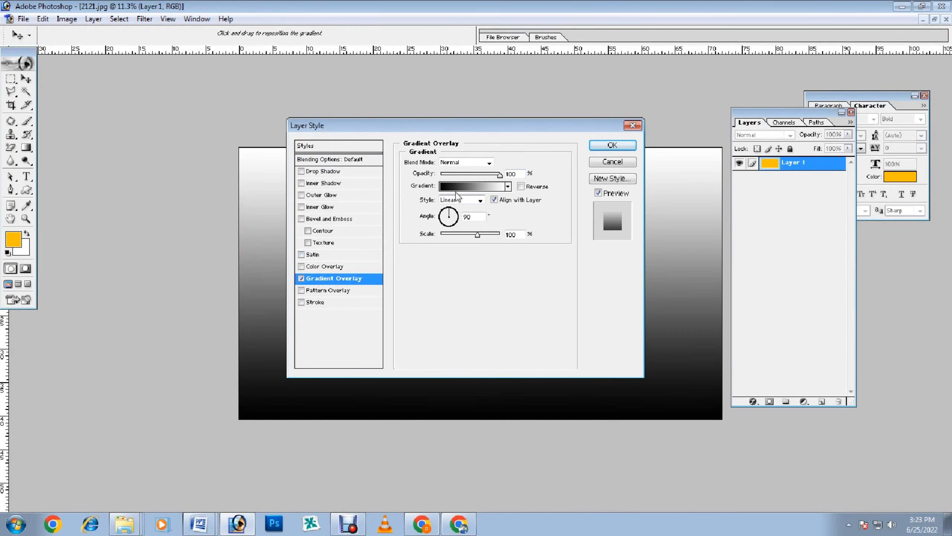
pyautogui.click(470, 186)
pyautogui.moveTo(262, 229); pyautogui.dragTo(583, 123)
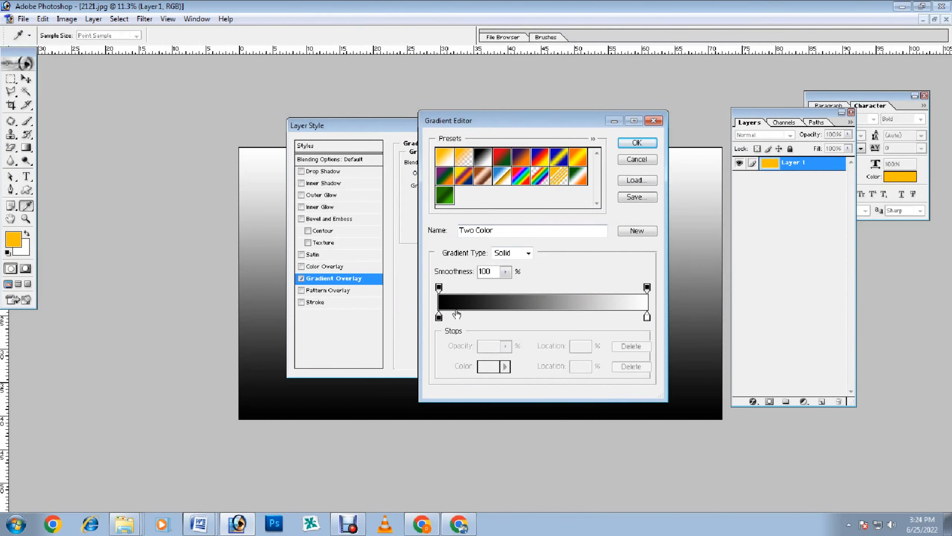
# - Set the gradient's starting color stop at 0% to hex ae8625
pyautogui.click(438, 317)
pyautogui.click(488, 366)
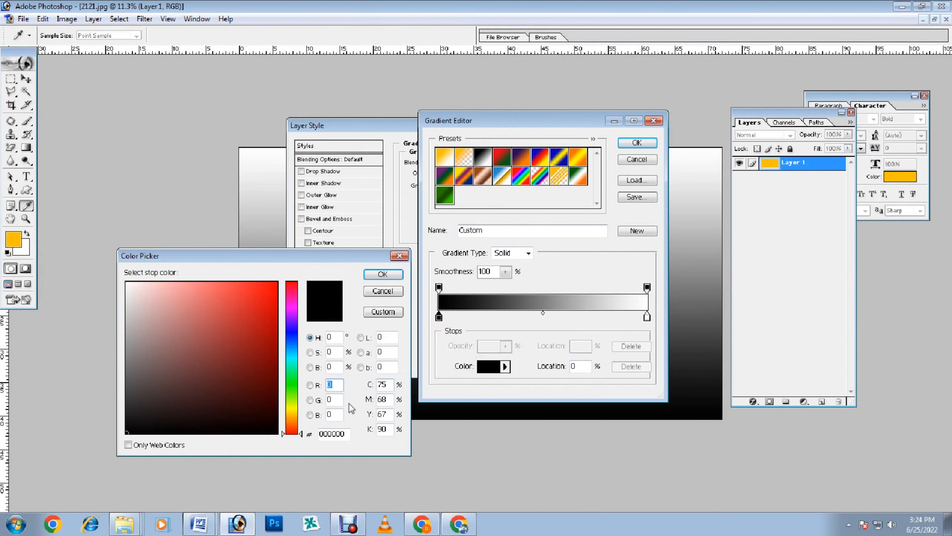
pyautogui.moveTo(346, 256); pyautogui.dragTo(429, 207)
pyautogui.moveTo(427, 385); pyautogui.dragTo(380, 386)
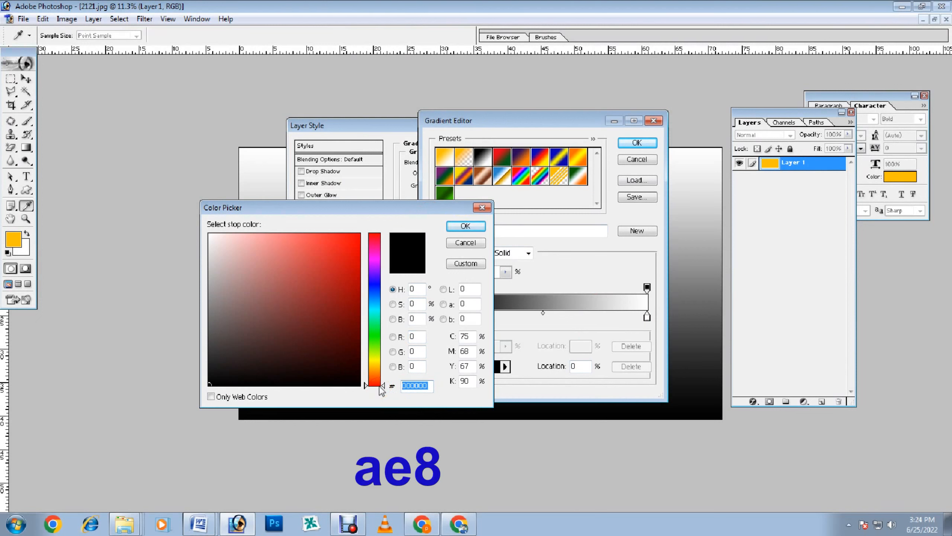
pyautogui.write('ae')
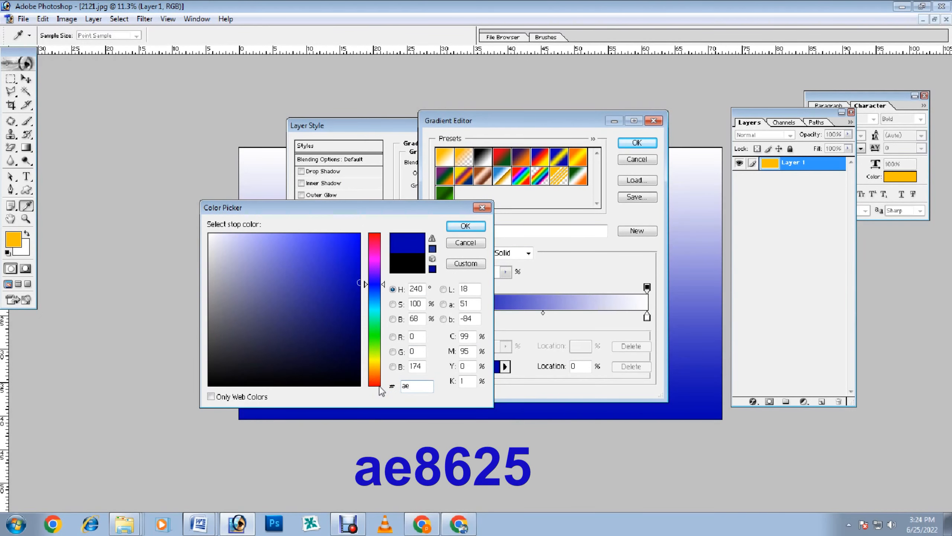
pyautogui.write('8625')
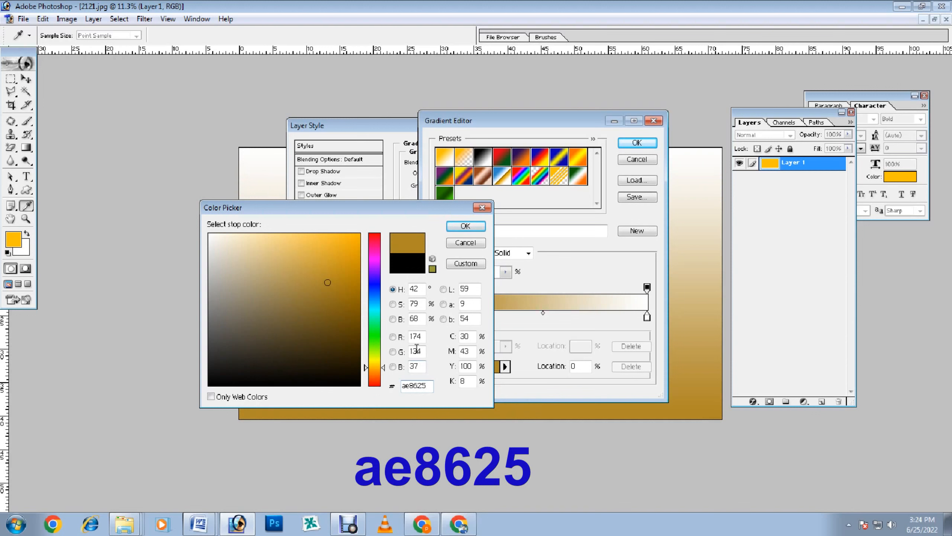
pyautogui.click(465, 226)
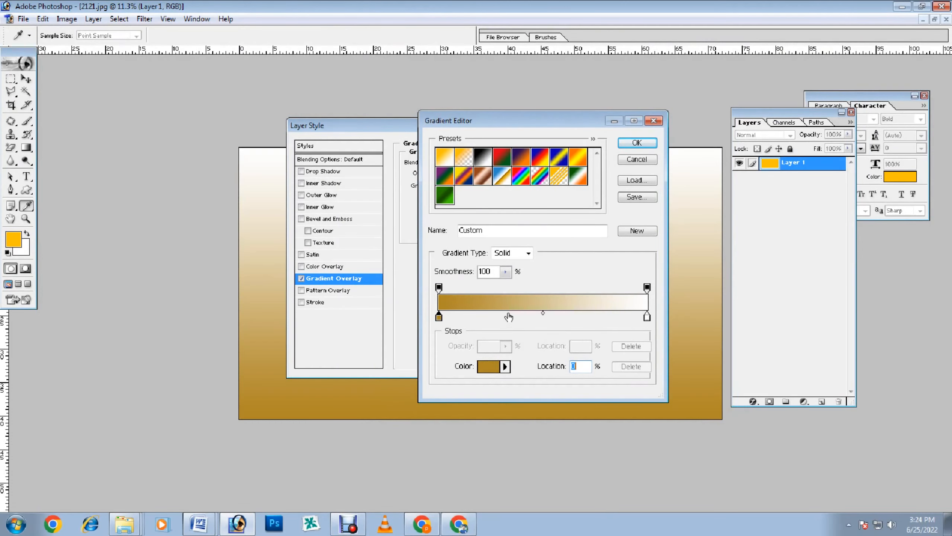
# - Add a color stop at 29% on the gradient and set its color to hex f7ef8a
pyautogui.click(503, 317)
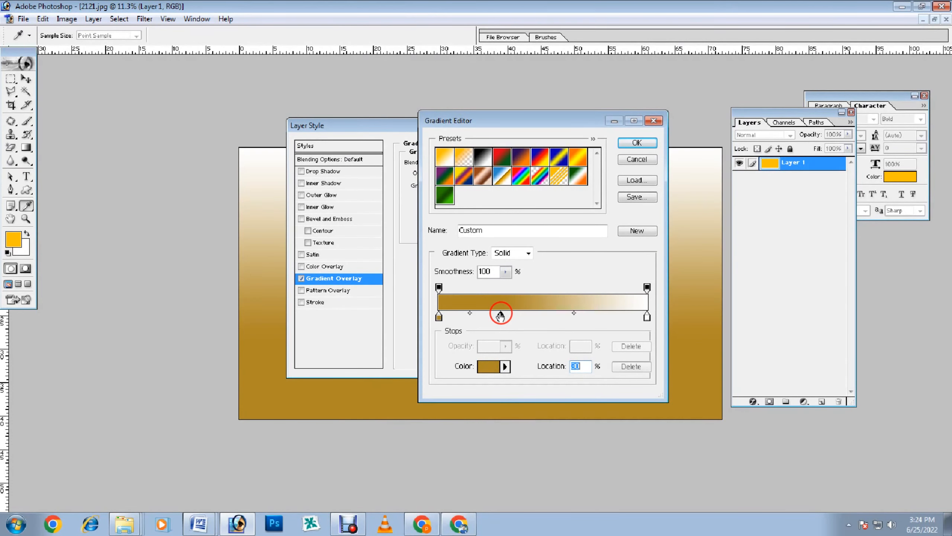
pyautogui.moveTo(503, 317); pyautogui.dragTo(499, 317)
pyautogui.click(493, 364)
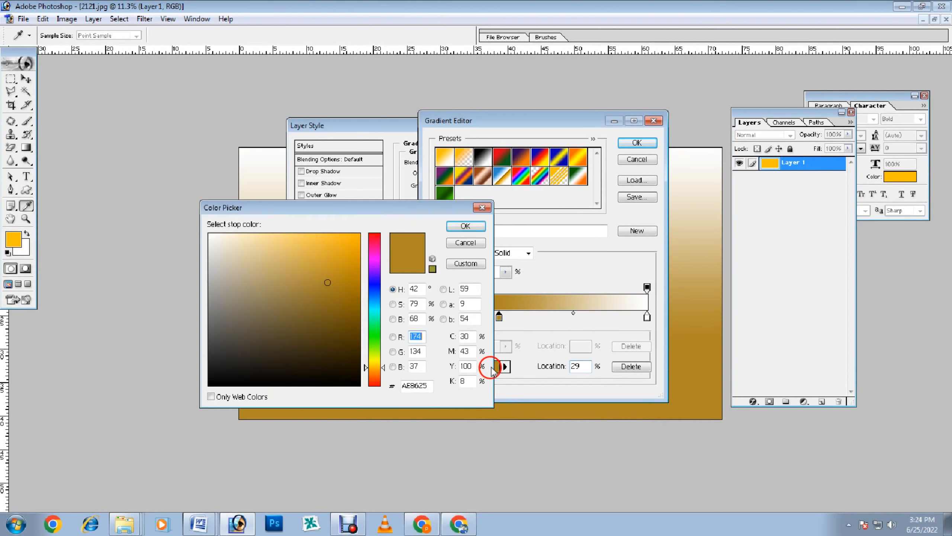
pyautogui.click(429, 387)
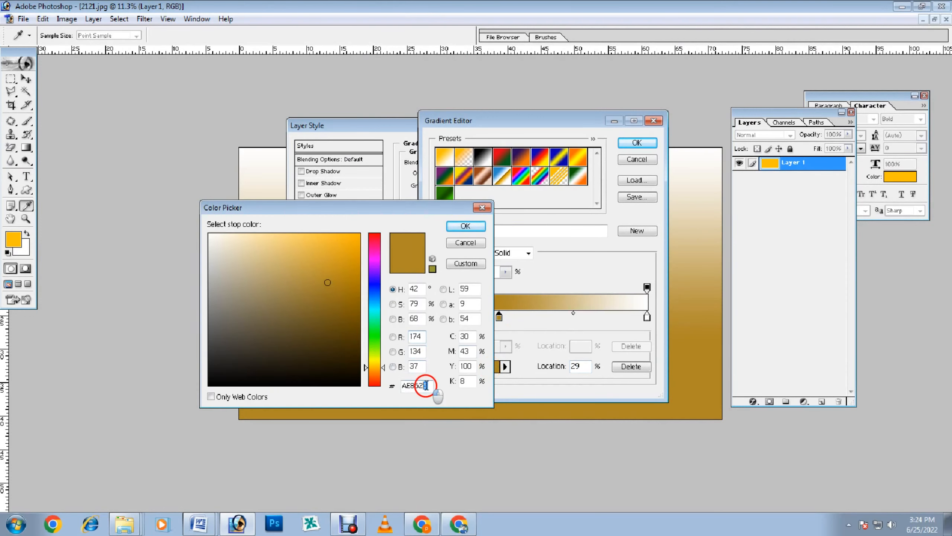
pyautogui.click(430, 387)
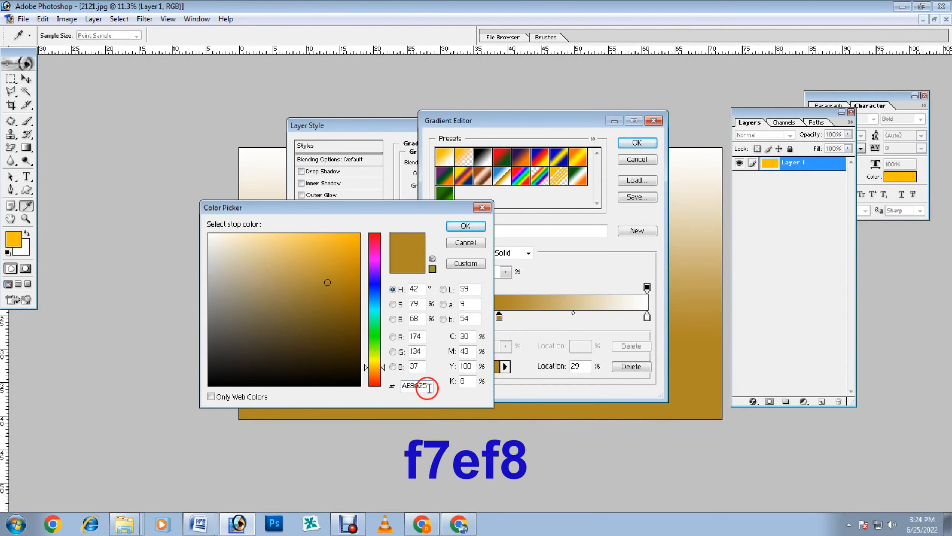
pyautogui.press('BackSpace')
pyautogui.press('BackSpace')
pyautogui.press('BackSpace')
pyautogui.press('BackSpace')
pyautogui.press('BackSpace')
pyautogui.press('BackSpace')
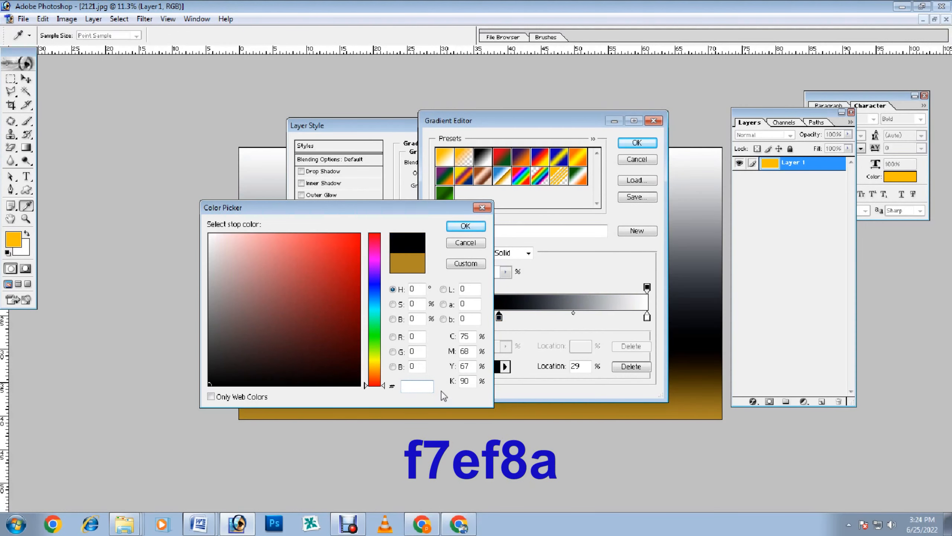
pyautogui.write('f')
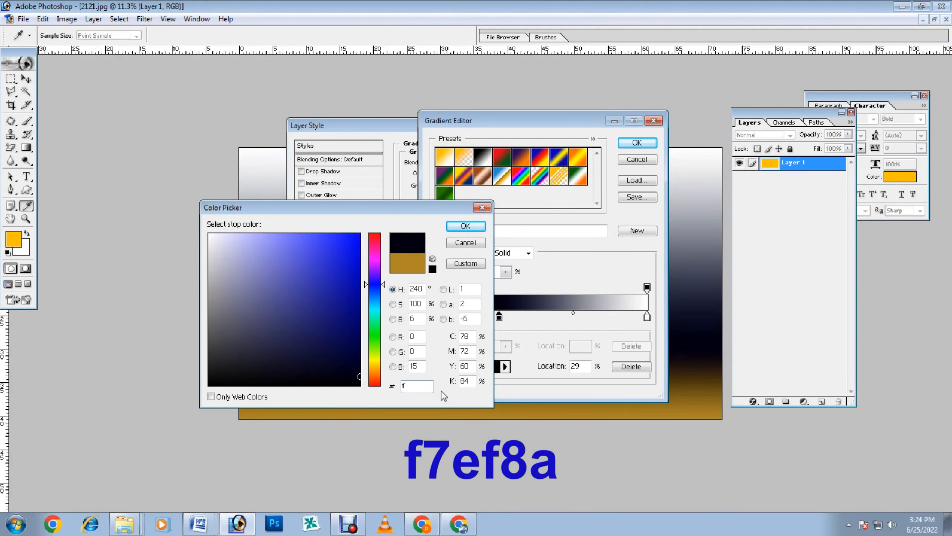
pyautogui.write('7')
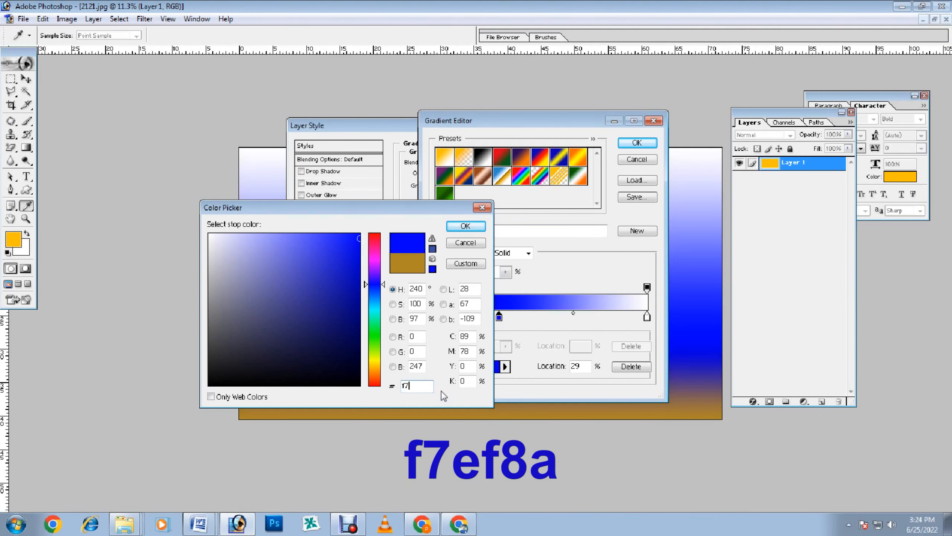
pyautogui.write('e')
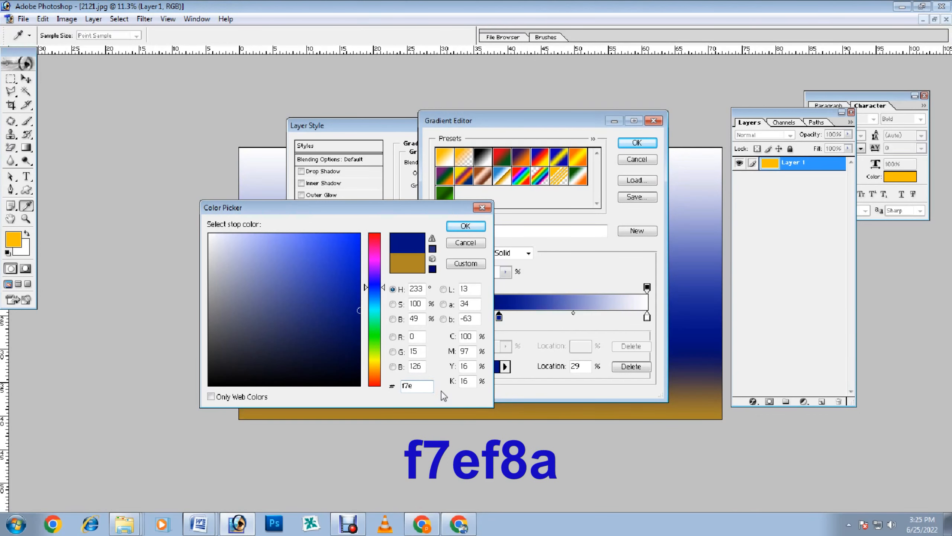
pyautogui.write('f8a')
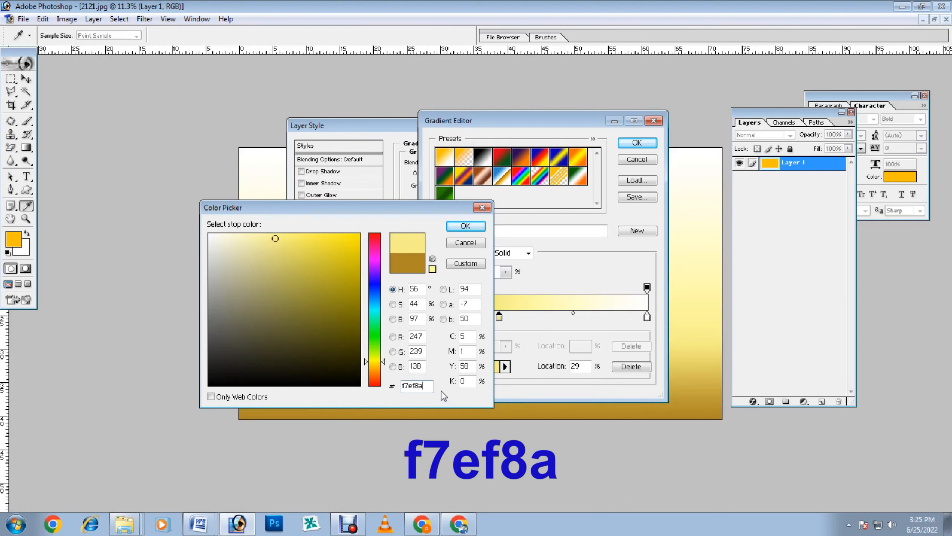
pyautogui.click(467, 226)
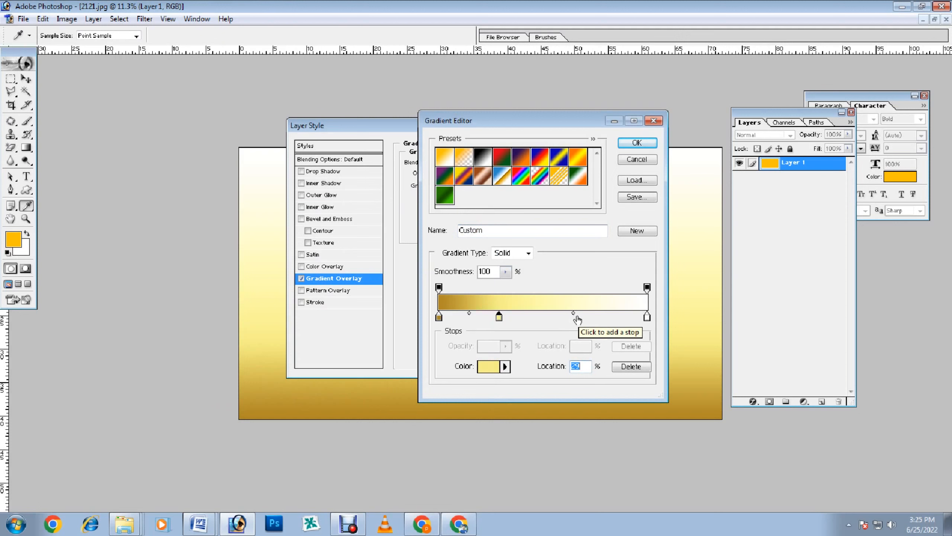
# - Add another color stop at 65% on the gradient and set its color to hex d2ac47
pyautogui.click(574, 318)
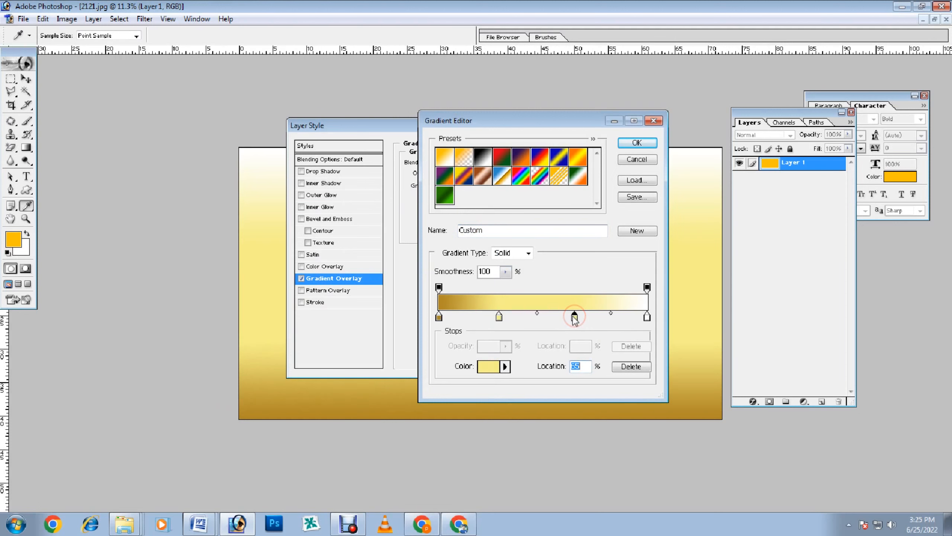
pyautogui.click(488, 366)
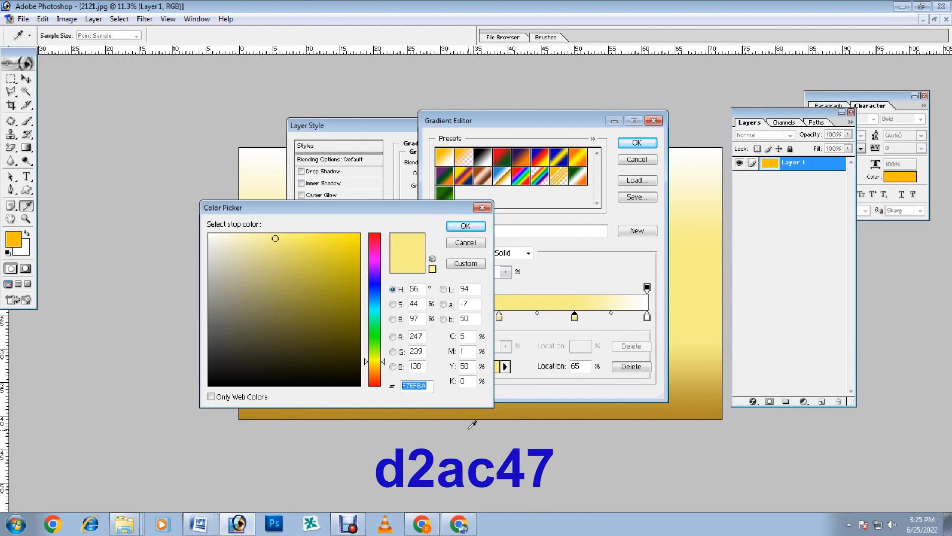
pyautogui.write('d')
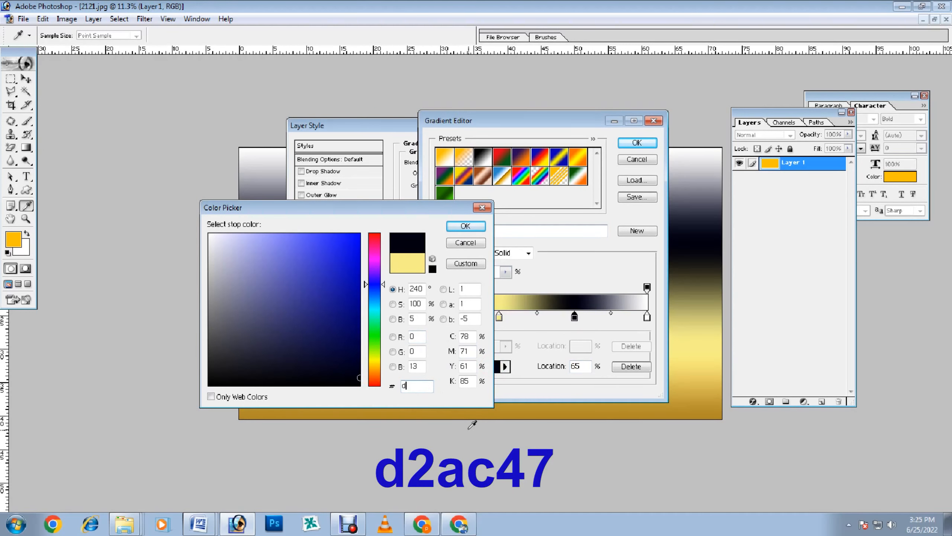
pyautogui.write('2')
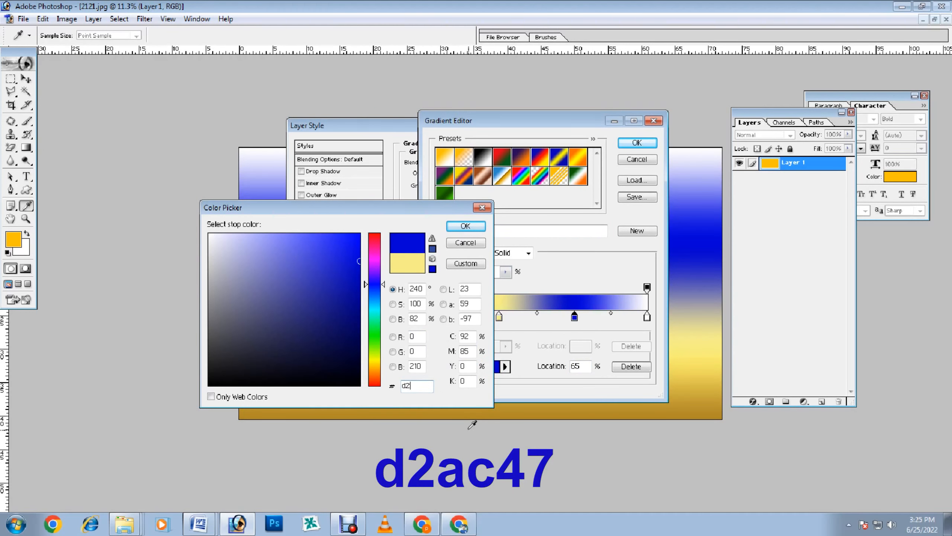
pyautogui.write('ac')
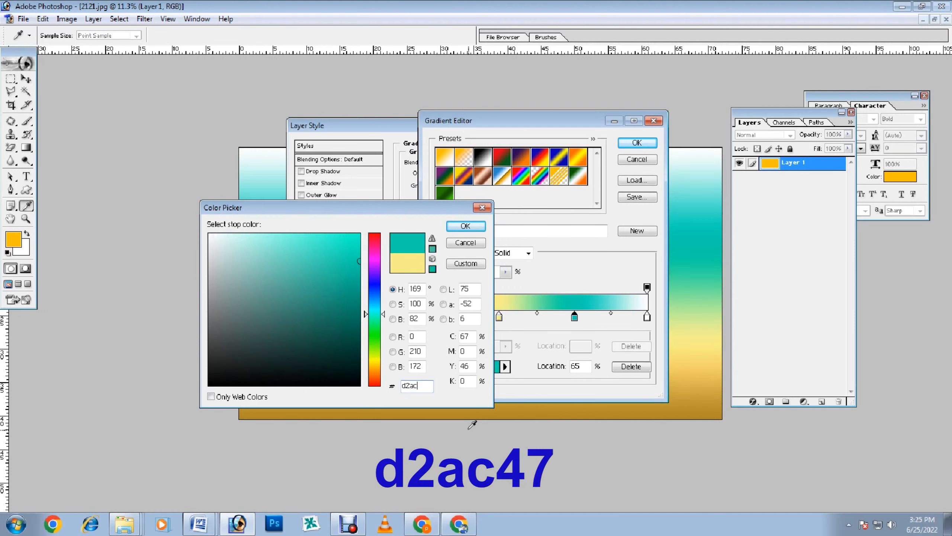
pyautogui.write('4')
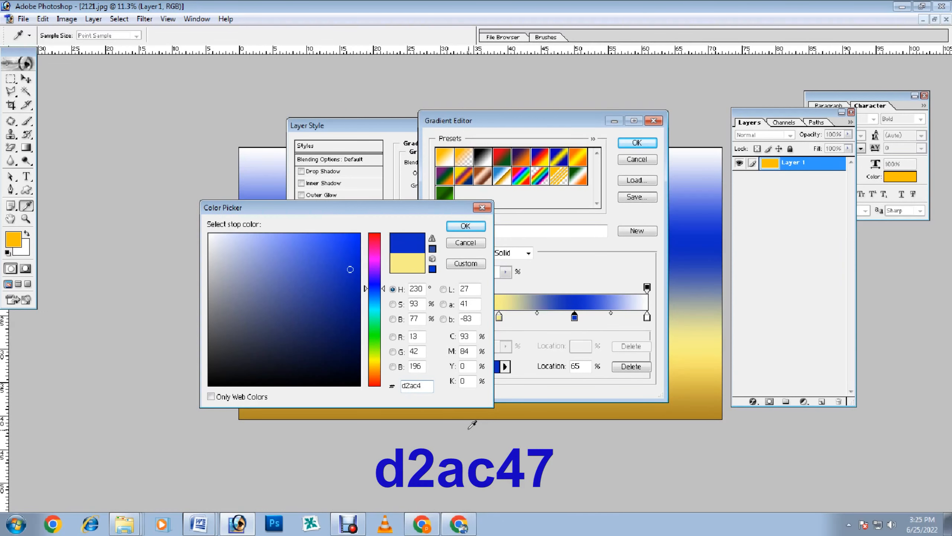
pyautogui.write('7')
pyautogui.click(470, 228)
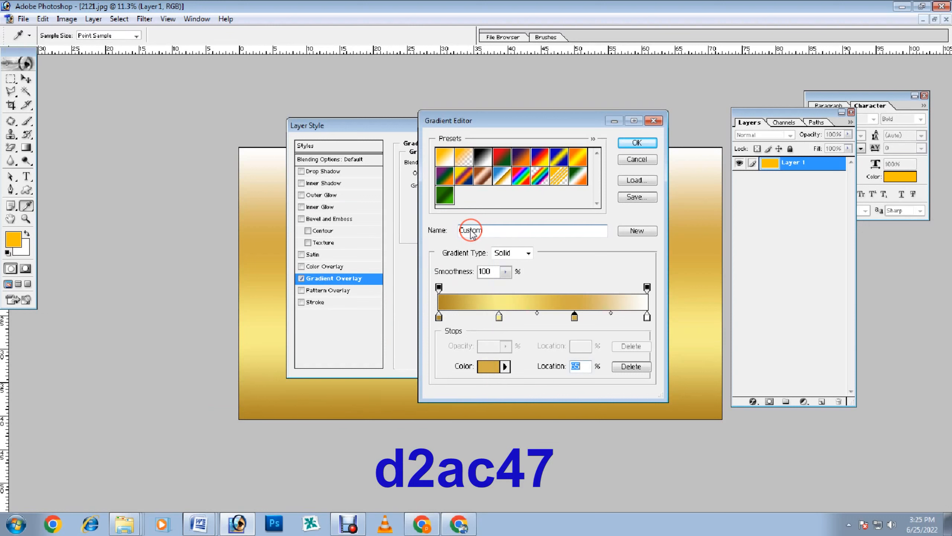
# - Set the gradient's end color stop at 100% to hex edc967
pyautogui.click(647, 317)
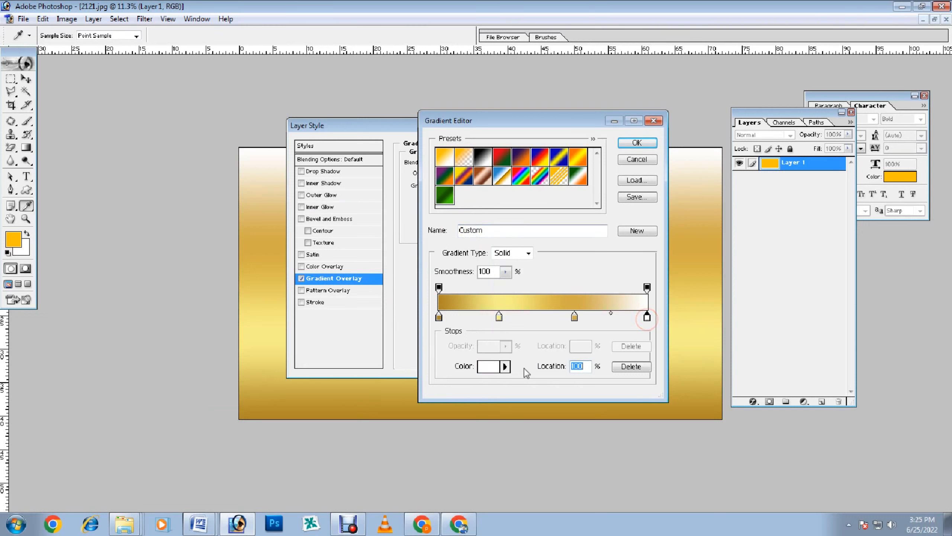
pyautogui.click(489, 366)
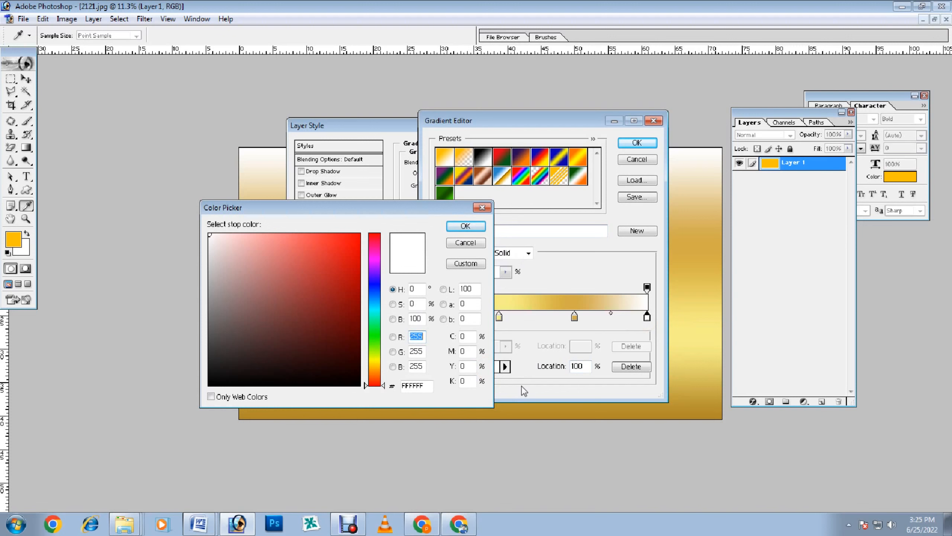
pyautogui.moveTo(421, 387); pyautogui.dragTo(392, 385)
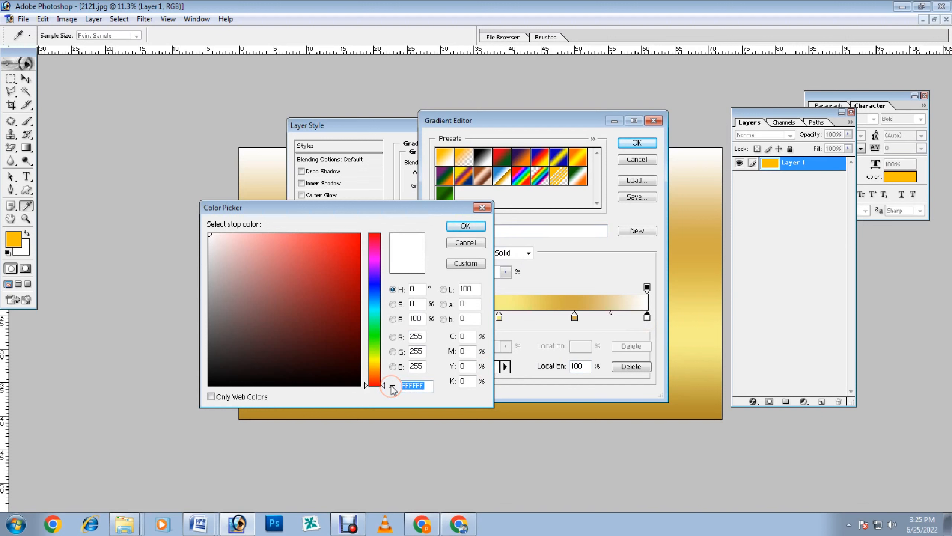
pyautogui.write('edc')
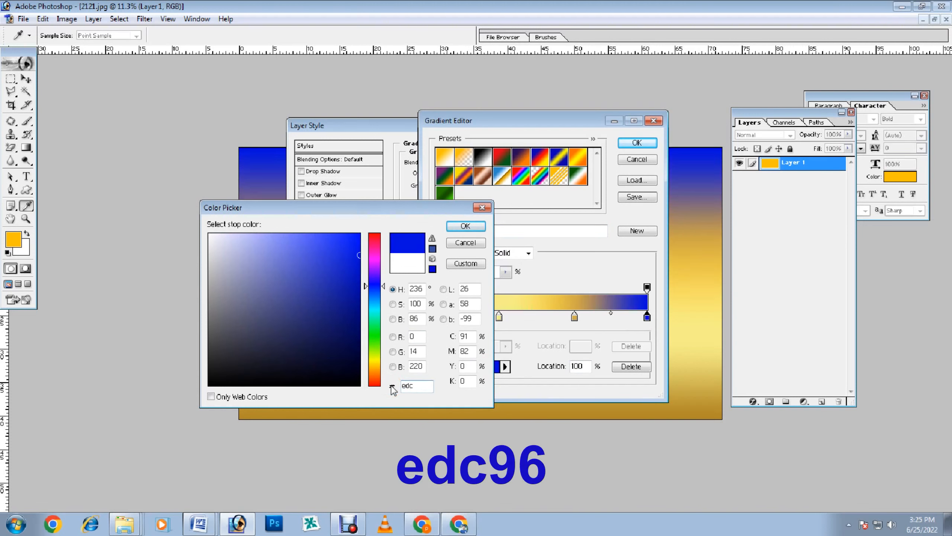
pyautogui.write('967')
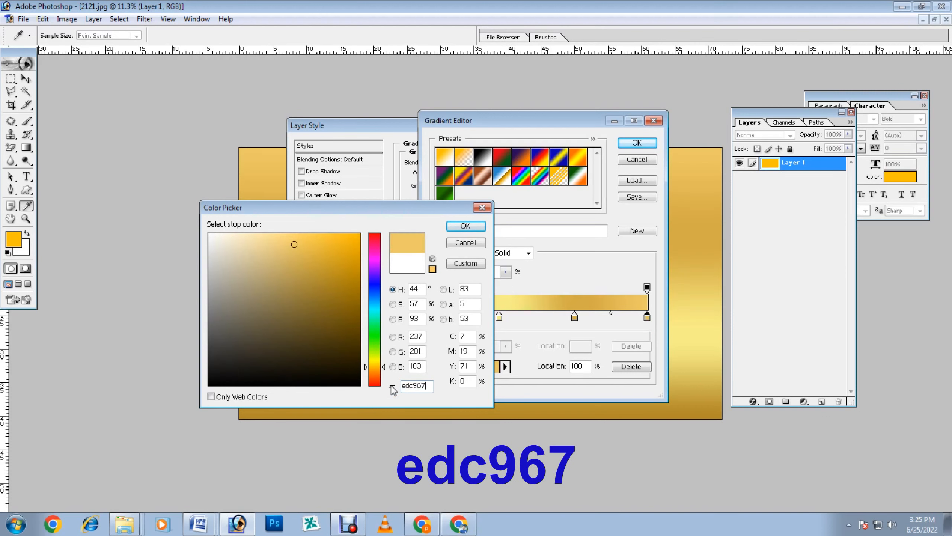
pyautogui.click(466, 226)
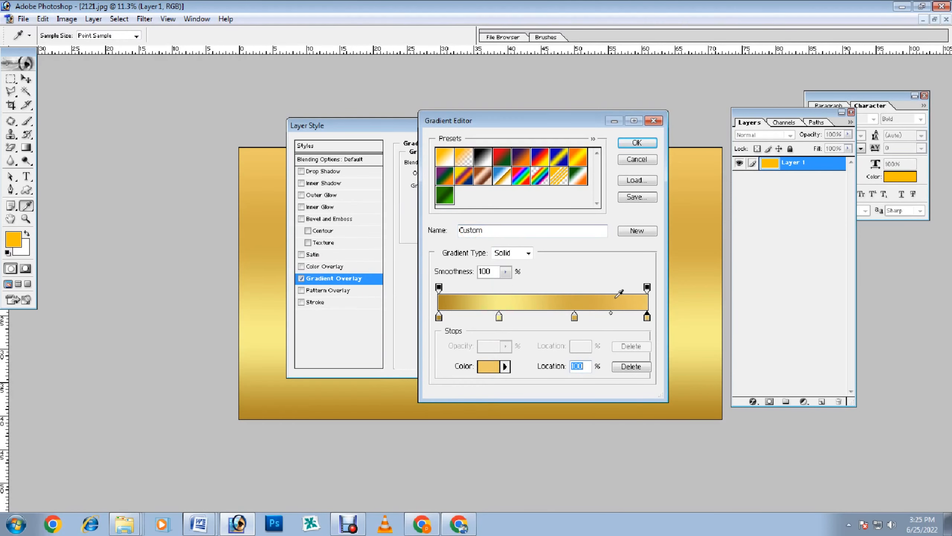
# - Save the gradient as a new preset named golden and accept it for the overlay
pyautogui.moveTo(484, 230); pyautogui.dragTo(415, 233)
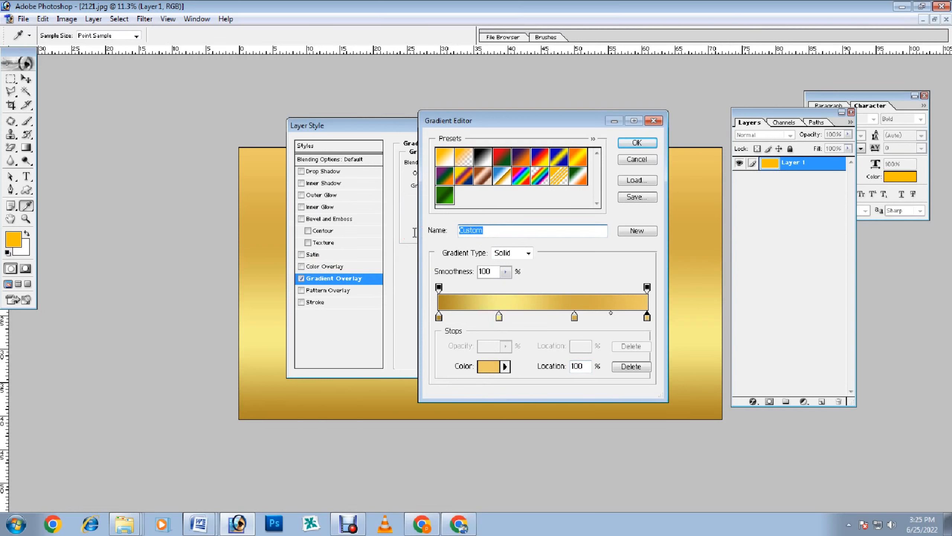
pyautogui.write('golden')
pyautogui.click(639, 230)
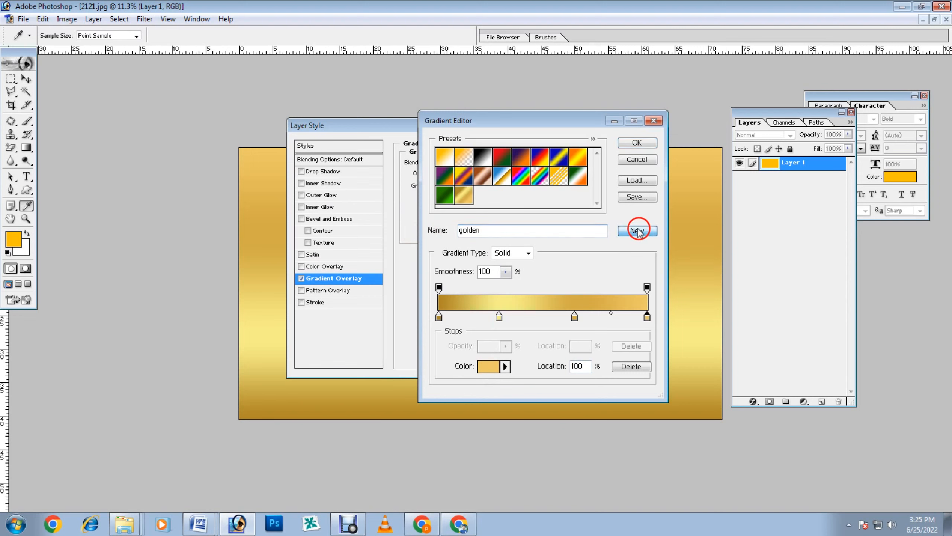
pyautogui.click(638, 143)
# - Set the gradient overlay's angle to 0 degrees and apply the layer style
pyautogui.click(447, 217)
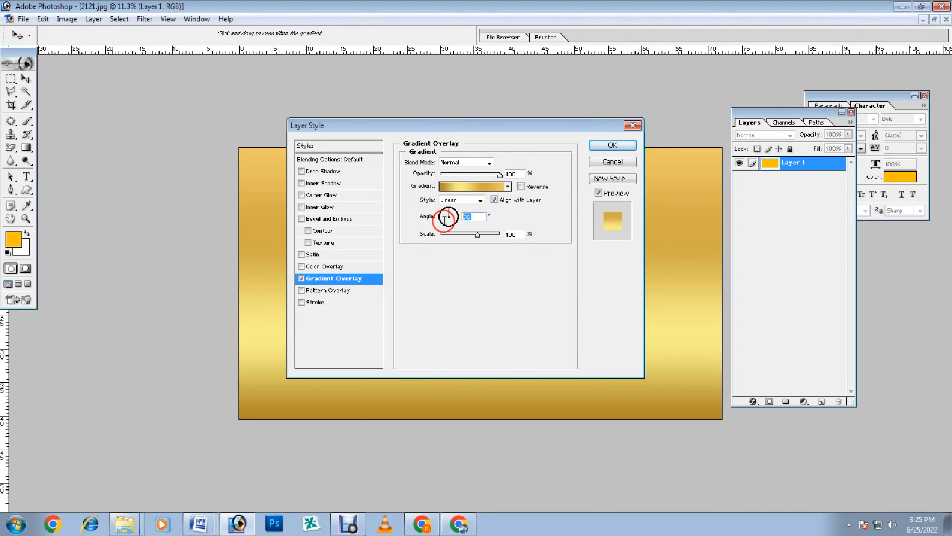
pyautogui.write('0')
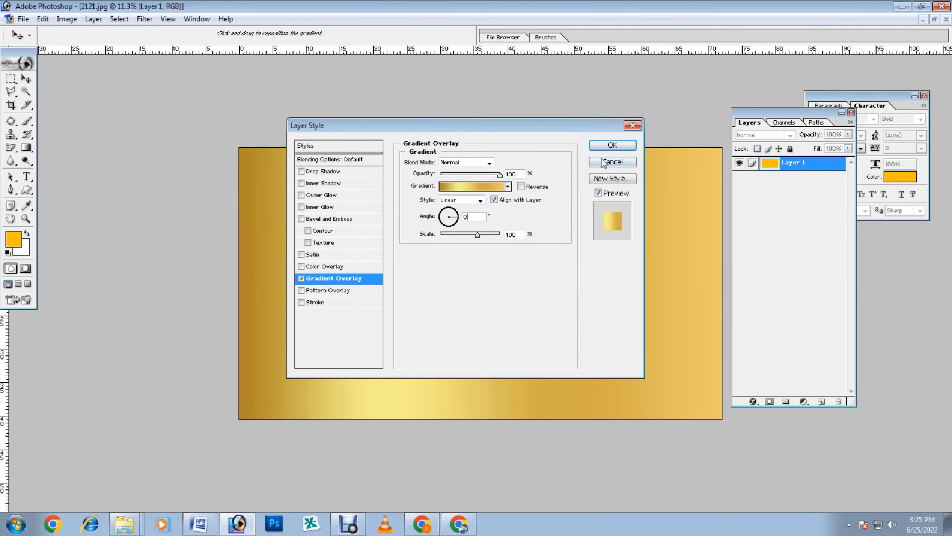
pyautogui.click(612, 145)
pyautogui.scroll(-1, 537, 282)
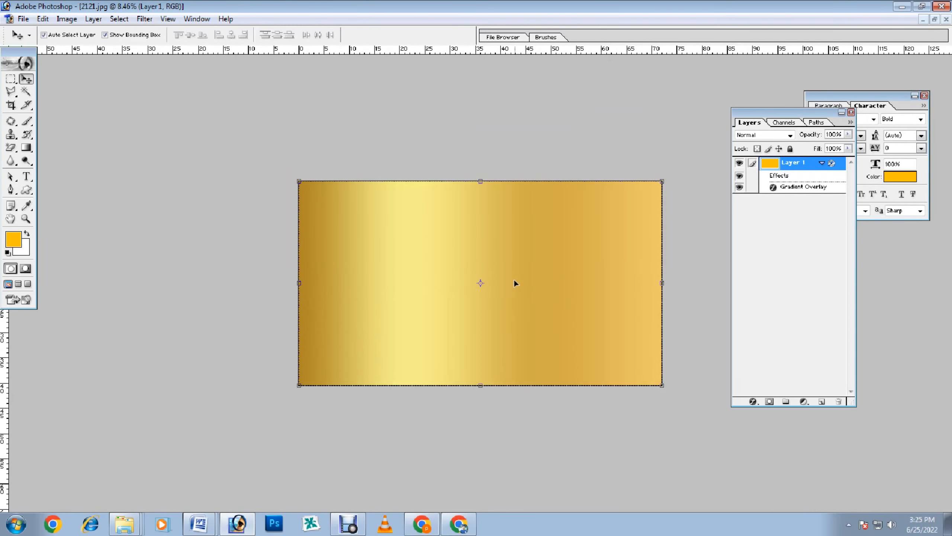
# - Add a new white-filled layer above the golden Layer 1 and hide Layer 1
pyautogui.click(822, 402)
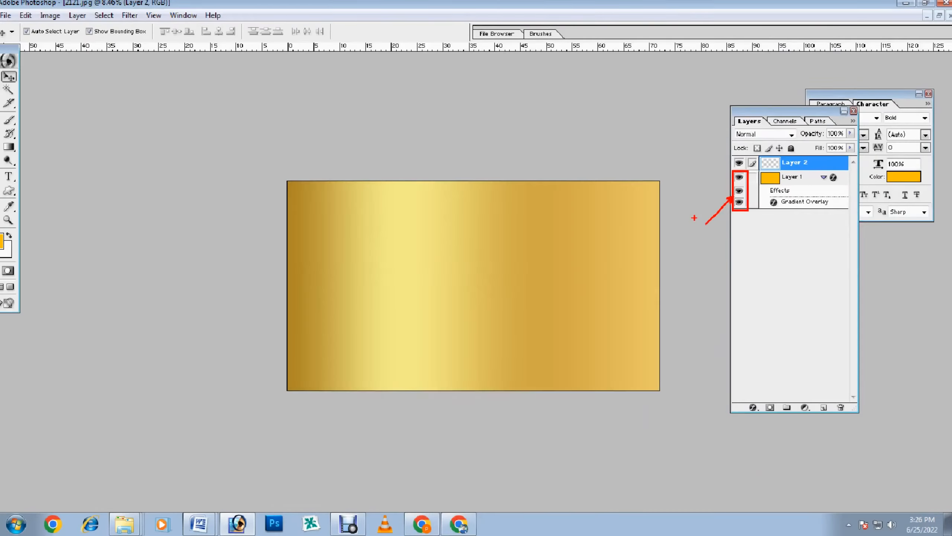
pyautogui.click(736, 180)
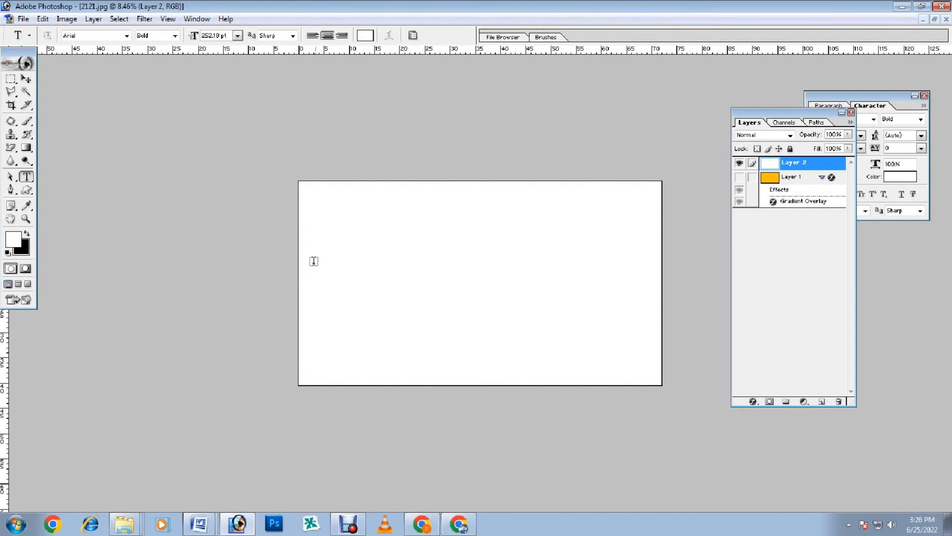
# - Add the text 5 near the canvas centre, enlarge it to almost the full canvas height, and fill it cyan
pyautogui.click(460, 268)
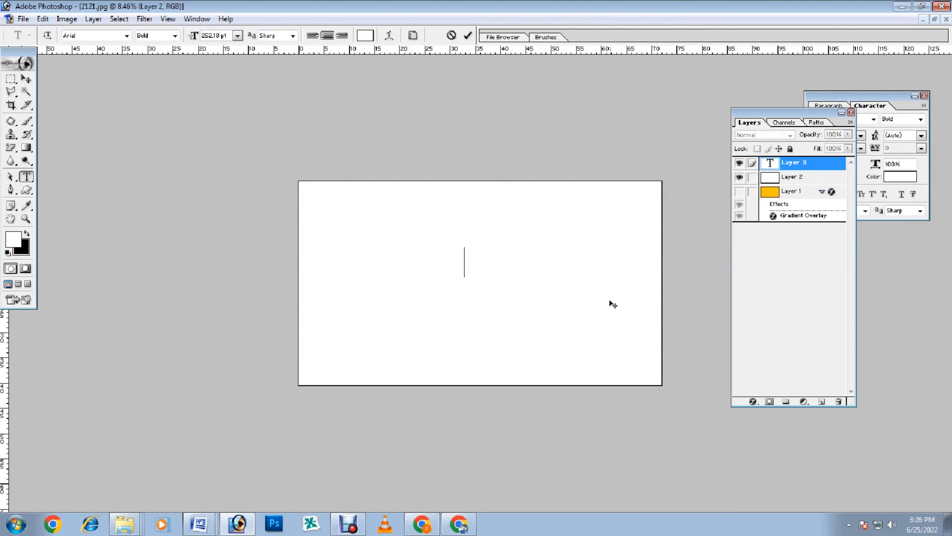
pyautogui.click(26, 79)
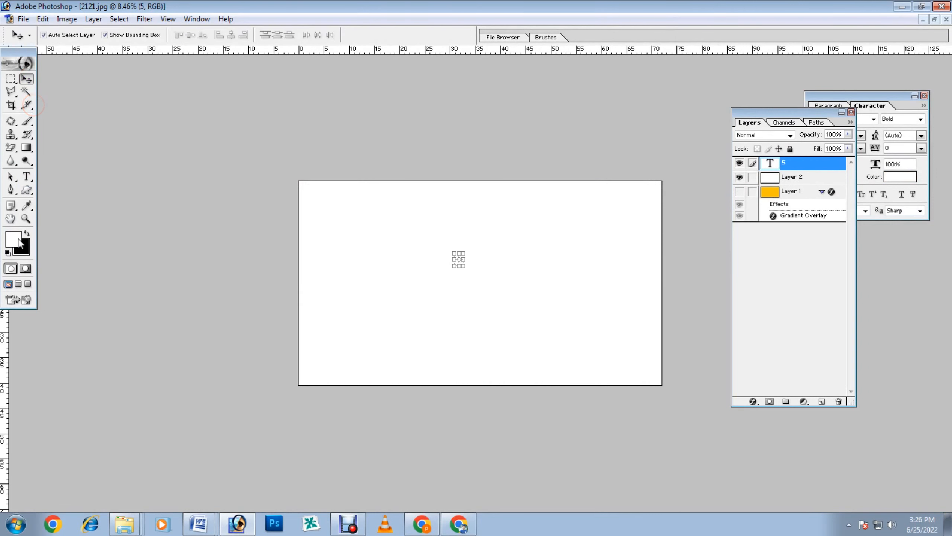
pyautogui.moveTo(470, 270); pyautogui.dragTo(537, 346)
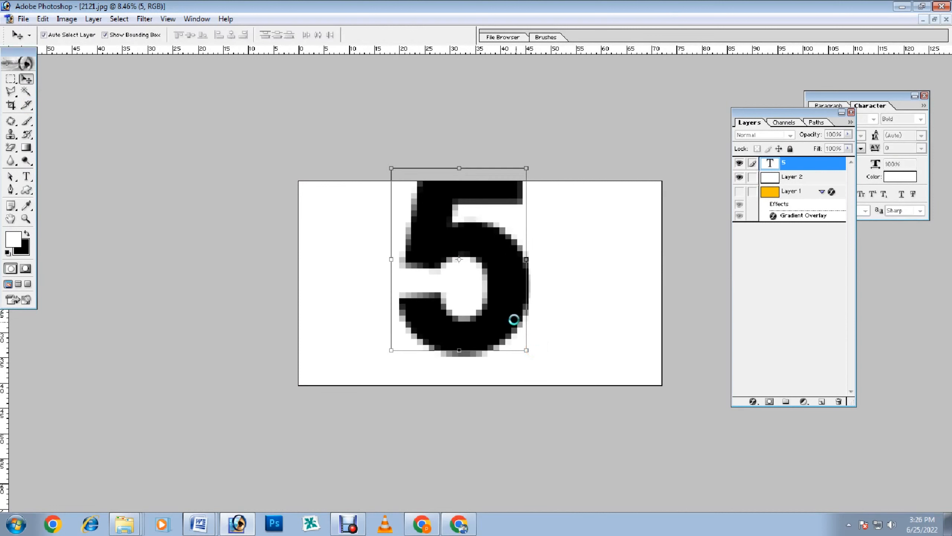
pyautogui.doubleClick(503, 300)
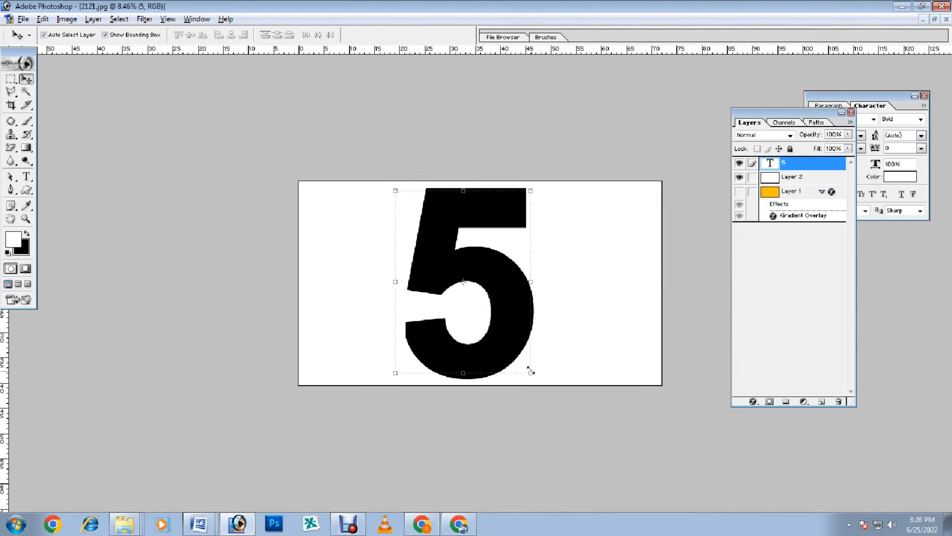
pyautogui.moveTo(530, 373); pyautogui.dragTo(525, 365)
pyautogui.press('Return')
pyautogui.hotkey('alt', 'BackSpace')
# - Apply a black drop shadow to the 5, offset down and left at 46 degrees and 268 px distance, with full opacity
pyautogui.rightClick(809, 163)
pyautogui.click(835, 186)
pyautogui.moveTo(520, 209); pyautogui.dragTo(248, 134)
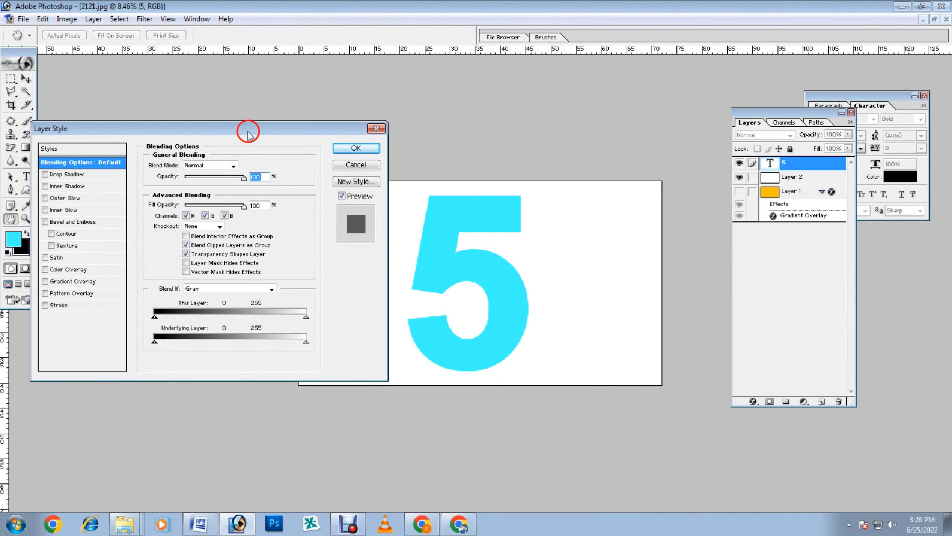
pyautogui.click(79, 174)
pyautogui.moveTo(432, 243); pyautogui.dragTo(422, 250)
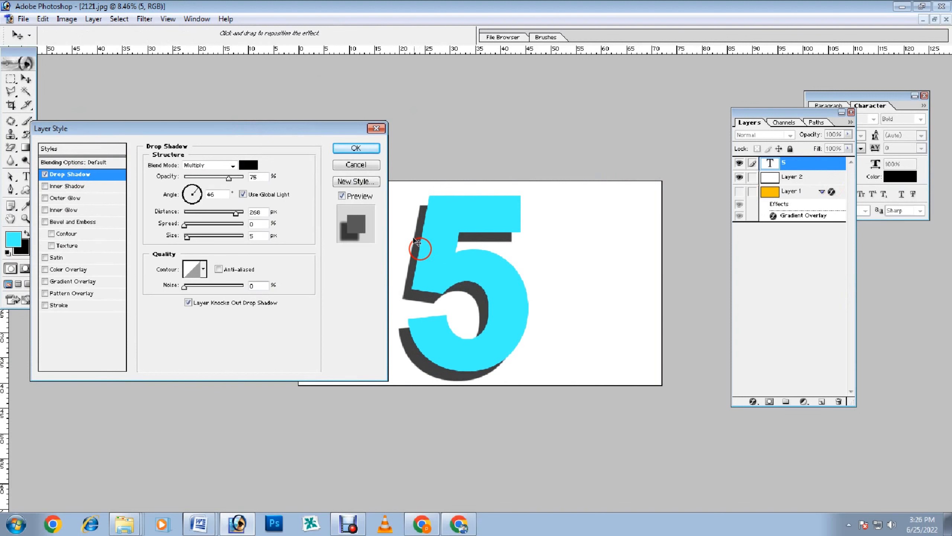
pyautogui.moveTo(229, 178); pyautogui.dragTo(260, 184)
pyautogui.click(356, 148)
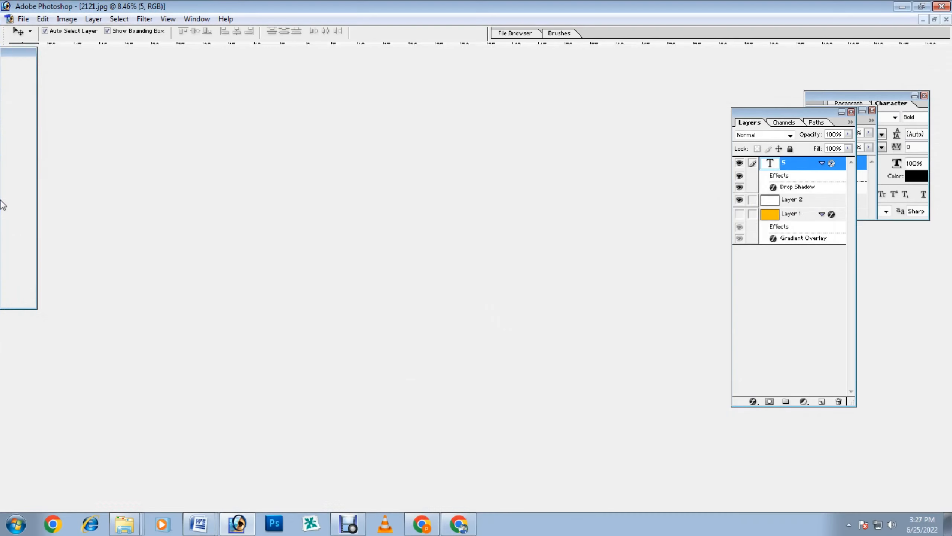
# - Start a Pen shape along the shadow's left edge, from its upper corner to the inner notch, and set the shape layer's opacity to 0%
pyautogui.click(21, 177)
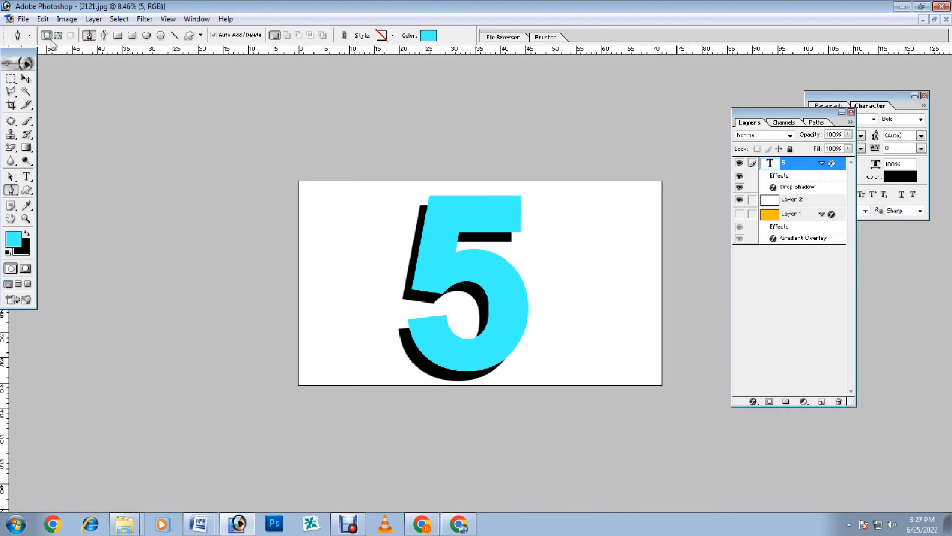
pyautogui.click(25, 79)
pyautogui.click(10, 190)
pyautogui.hotkey('ctrl', '+')
pyautogui.hotkey('ctrl', '+')
pyautogui.hotkey('ctrl', '+')
pyautogui.hotkey('ctrl', '+')
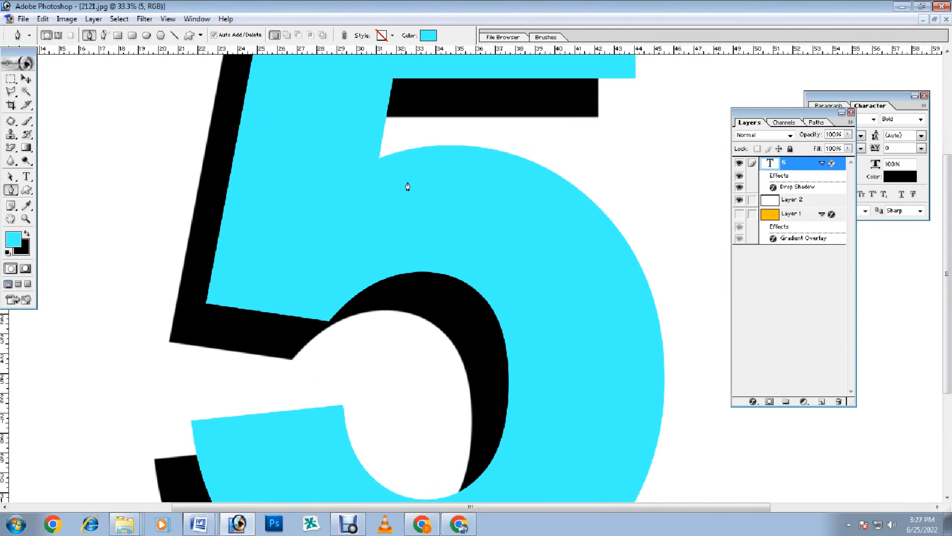
pyautogui.moveTo(357, 70); pyautogui.dragTo(520, 313)
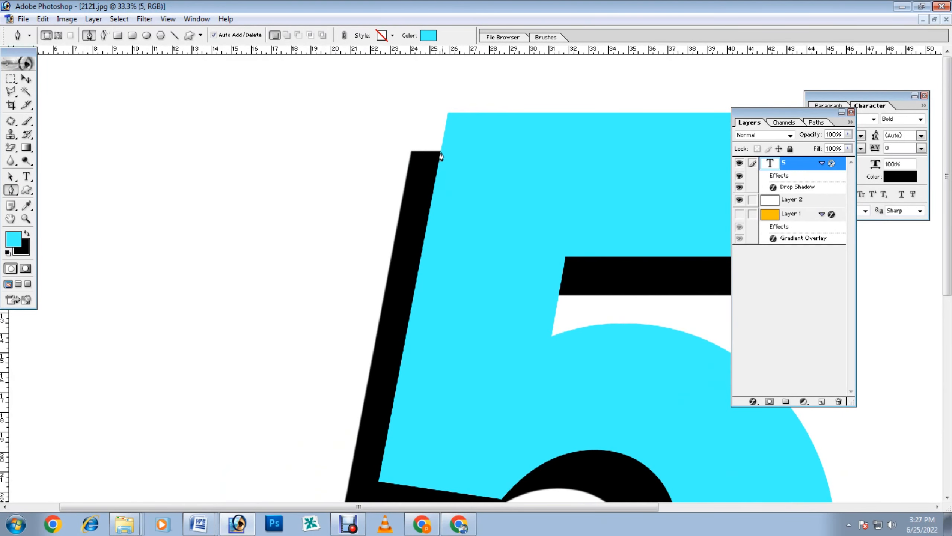
pyautogui.click(442, 152)
pyautogui.click(410, 151)
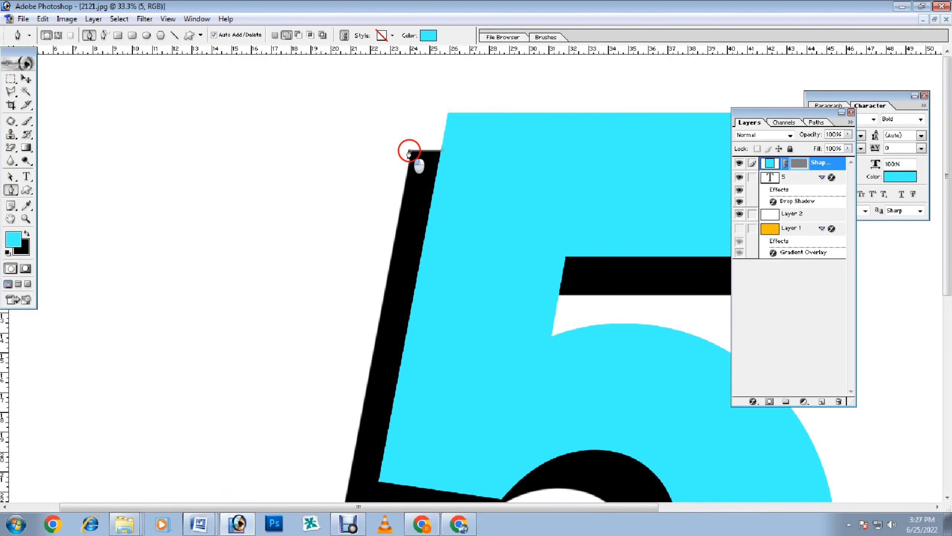
pyautogui.scroll(-5, 421, 187)
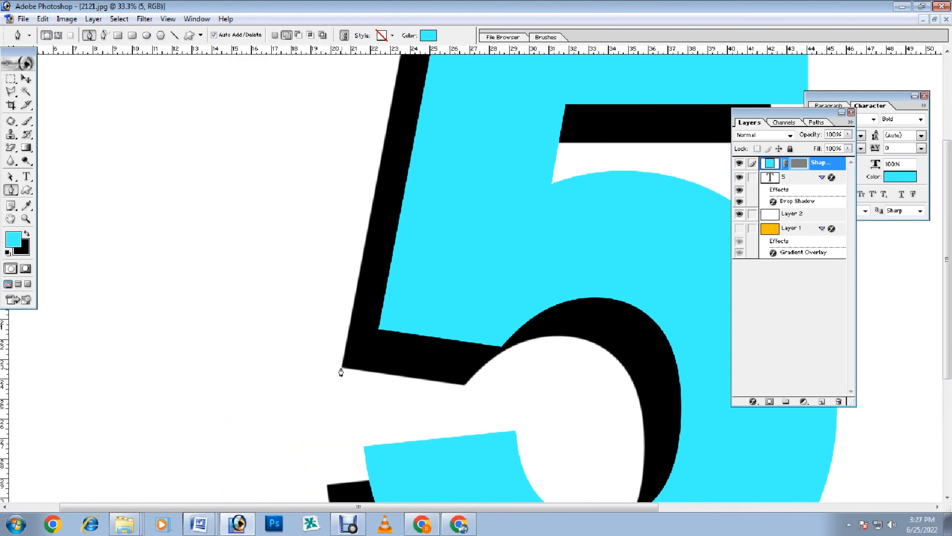
pyautogui.click(340, 370)
pyautogui.click(463, 389)
pyautogui.moveTo(849, 134); pyautogui.dragTo(729, 153)
# - Continue the path to the lower end of the shadow inside the 5's bowl and bend it to follow the shadow's inner curve
pyautogui.scroll(-2, 573, 281)
pyautogui.scroll(-1, 573, 281)
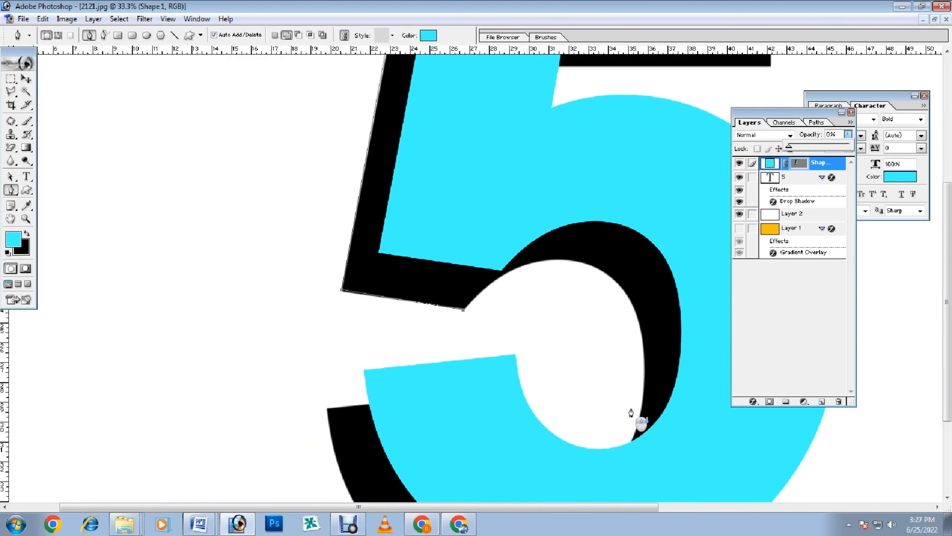
pyautogui.click(632, 440)
pyautogui.moveTo(538, 370); pyautogui.dragTo(612, 280)
pyautogui.moveTo(639, 359); pyautogui.dragTo(651, 382)
pyautogui.click(631, 443)
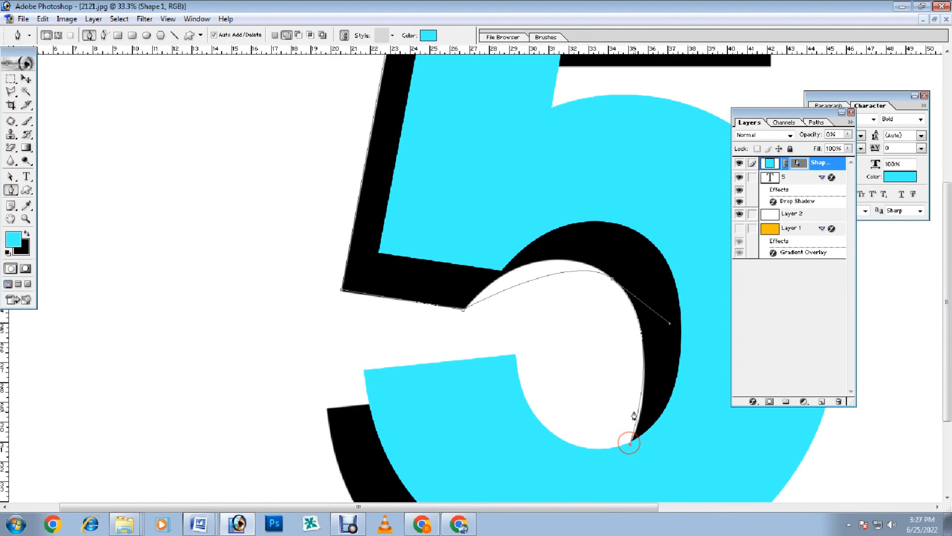
pyautogui.moveTo(639, 412)
pyautogui.mouseDown()
pyautogui.moveTo(653, 427)
pyautogui.moveTo(642, 416)
pyautogui.mouseUp()
pyautogui.moveTo(521, 280)
pyautogui.mouseDown()
pyautogui.moveTo(516, 273)
pyautogui.moveTo(576, 258)
pyautogui.moveTo(518, 268)
pyautogui.mouseUp()
pyautogui.scroll(-3, 642, 319)
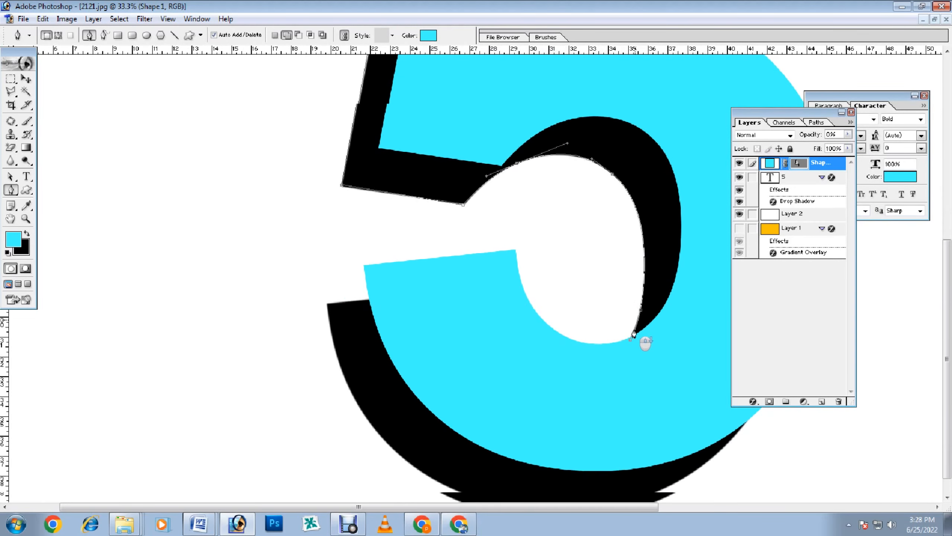
# - Close the path through the body of the 5 back to its starting point and move the shape layer below the text layer
pyautogui.moveTo(625, 373); pyautogui.dragTo(708, 278)
pyautogui.scroll(4, 702, 292)
pyautogui.click(658, 217)
pyautogui.scroll(2, 600, 270)
pyautogui.click(502, 335)
pyautogui.scroll(1, 476, 338)
pyautogui.scroll(1, 475, 341)
pyautogui.click(448, 361)
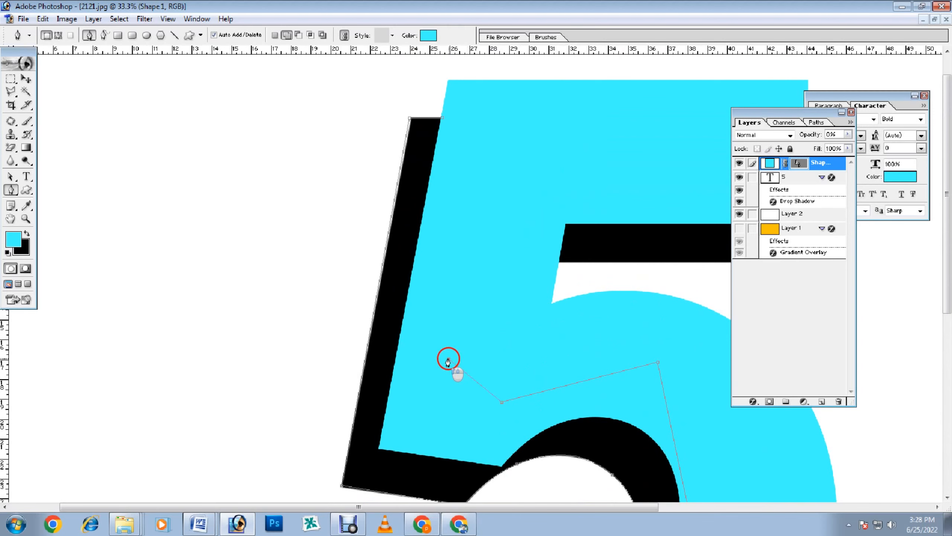
pyautogui.scroll(1, 448, 360)
pyautogui.click(459, 154)
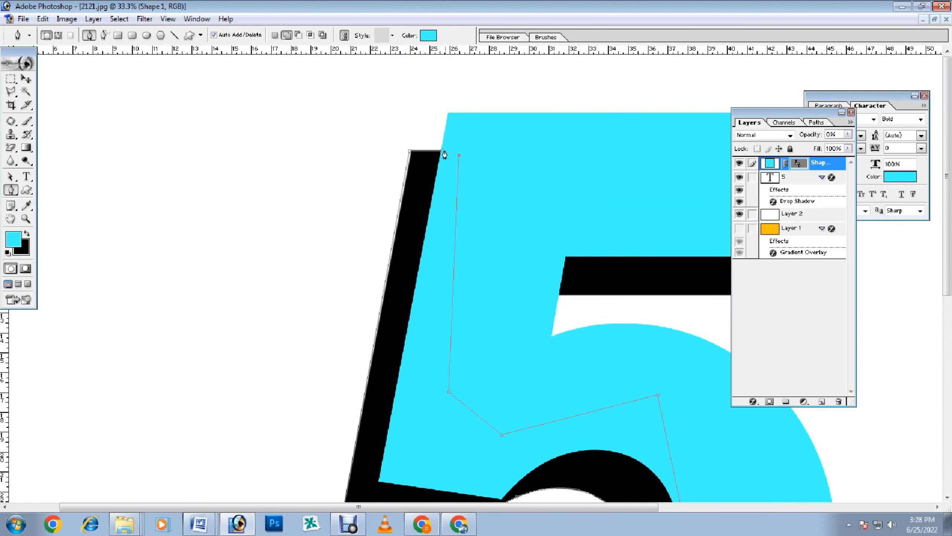
pyautogui.click(443, 152)
pyautogui.press('v')
pyautogui.hotkey('ctrl', '[')
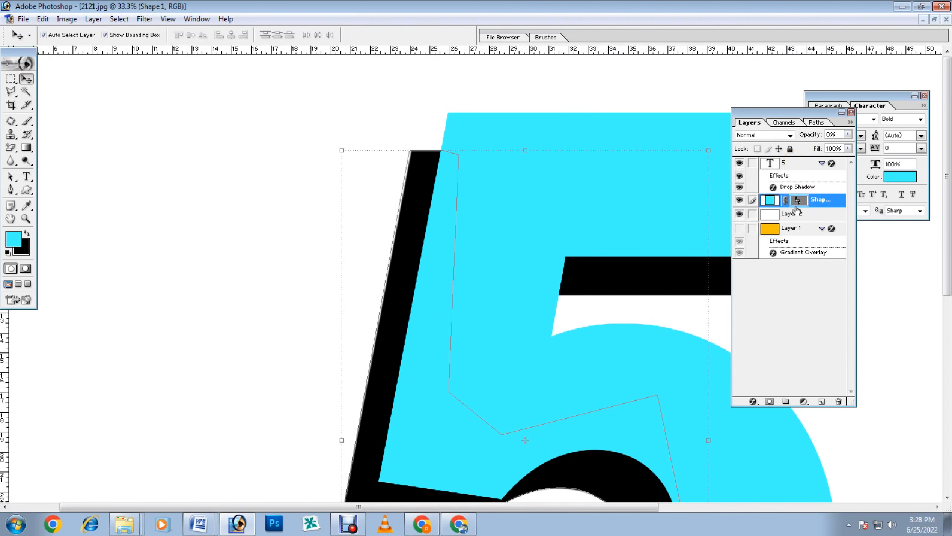
# - Draw a second closed Pen shape around the shadow strip beneath the 5's upper bar
pyautogui.moveTo(660, 255); pyautogui.dragTo(424, 203)
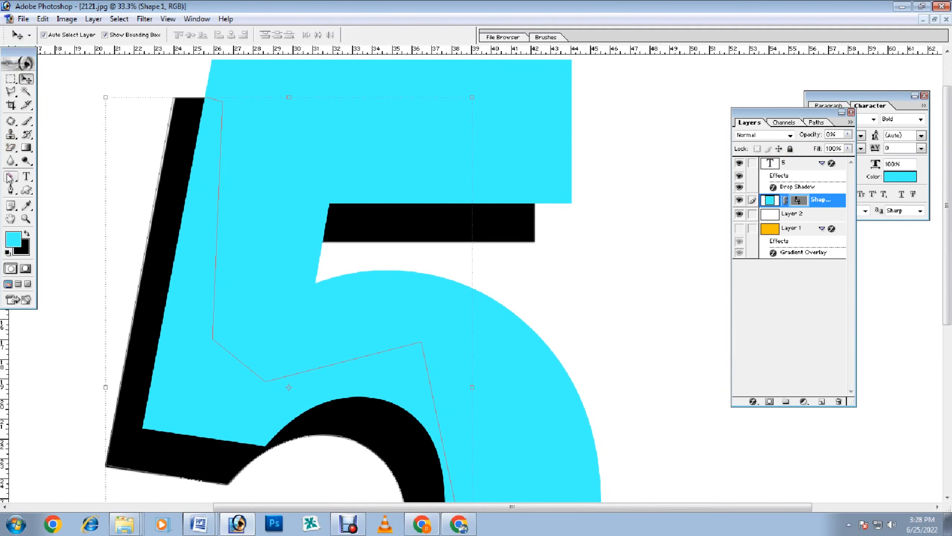
pyautogui.click(11, 190)
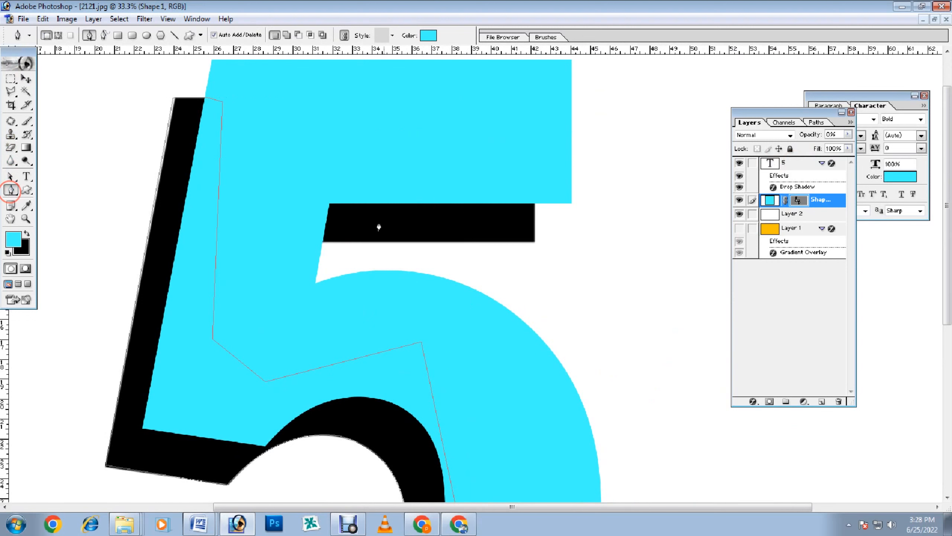
pyautogui.click(319, 199)
pyautogui.click(309, 241)
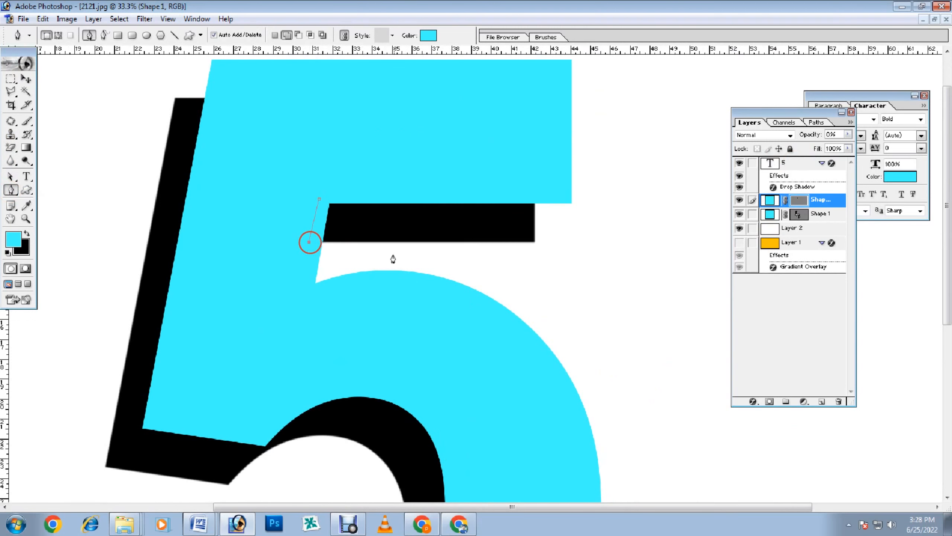
pyautogui.click(534, 243)
pyautogui.click(537, 198)
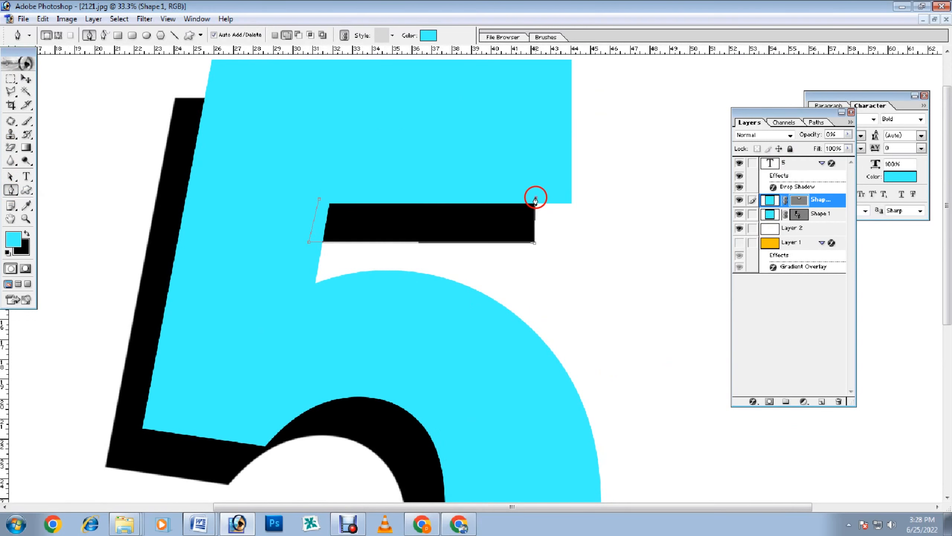
pyautogui.click(320, 199)
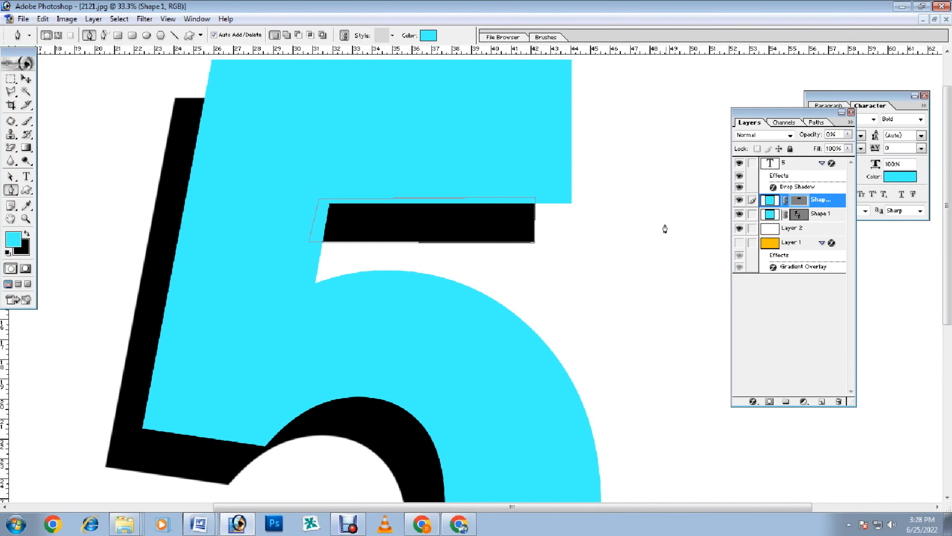
# - Start a third Pen shape between the lower shadow's two ends and bend its path along the shadow's outer curve
pyautogui.scroll(-3, 662, 232)
pyautogui.scroll(-4, 607, 261)
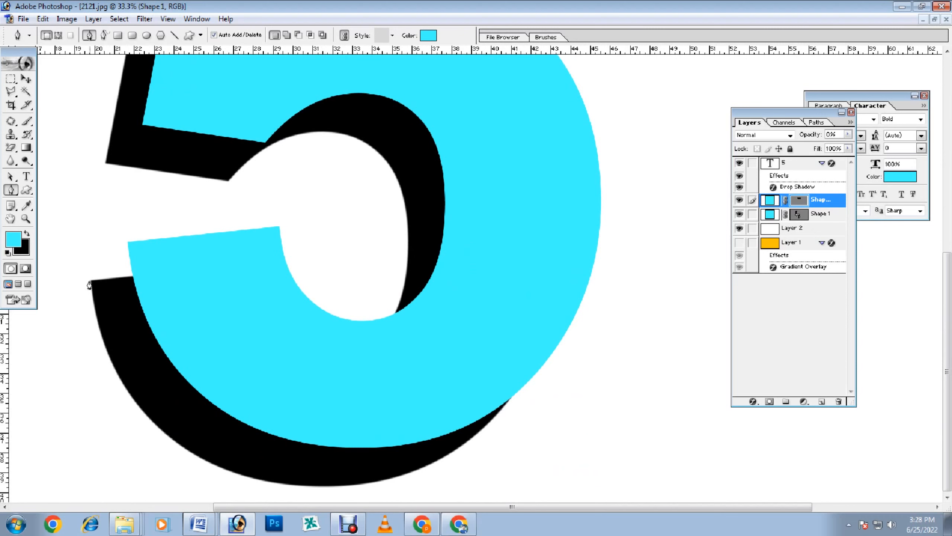
pyautogui.click(511, 398)
pyautogui.click(92, 281)
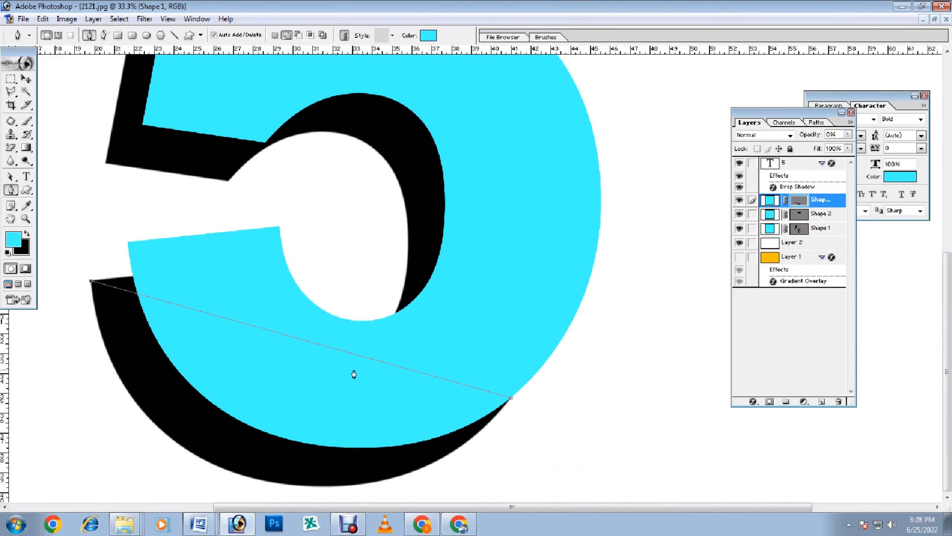
pyautogui.moveTo(334, 351); pyautogui.dragTo(273, 481)
pyautogui.moveTo(413, 449); pyautogui.dragTo(498, 450)
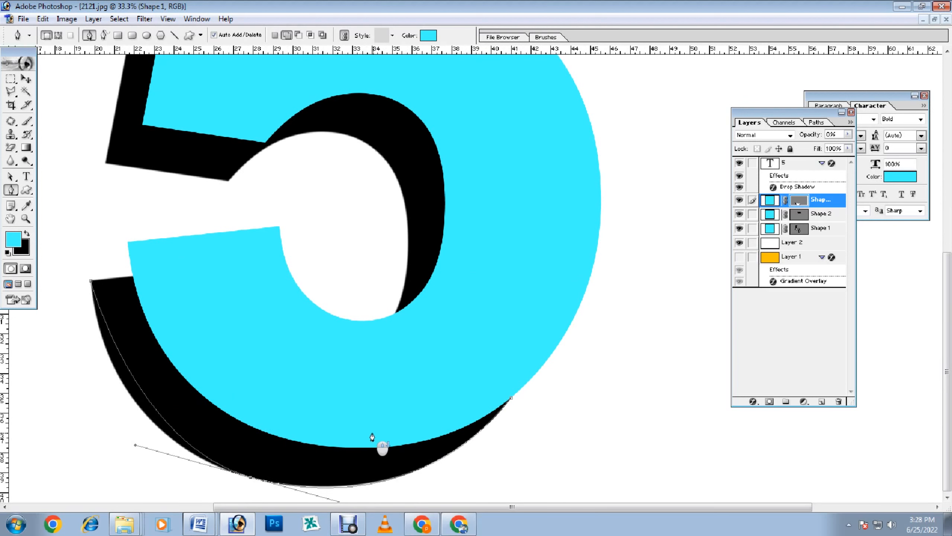
pyautogui.moveTo(388, 419); pyautogui.dragTo(403, 353)
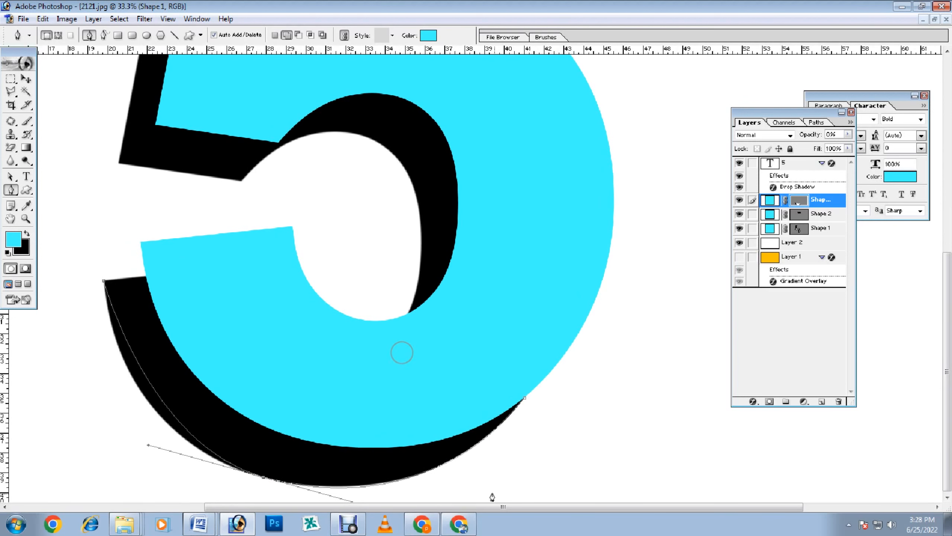
pyautogui.moveTo(149, 446); pyautogui.dragTo(143, 446)
pyautogui.moveTo(158, 408); pyautogui.dragTo(146, 403)
# - Close the third shape across the 5 and bow its inner edge downward inside the cyan area
pyautogui.click(151, 272)
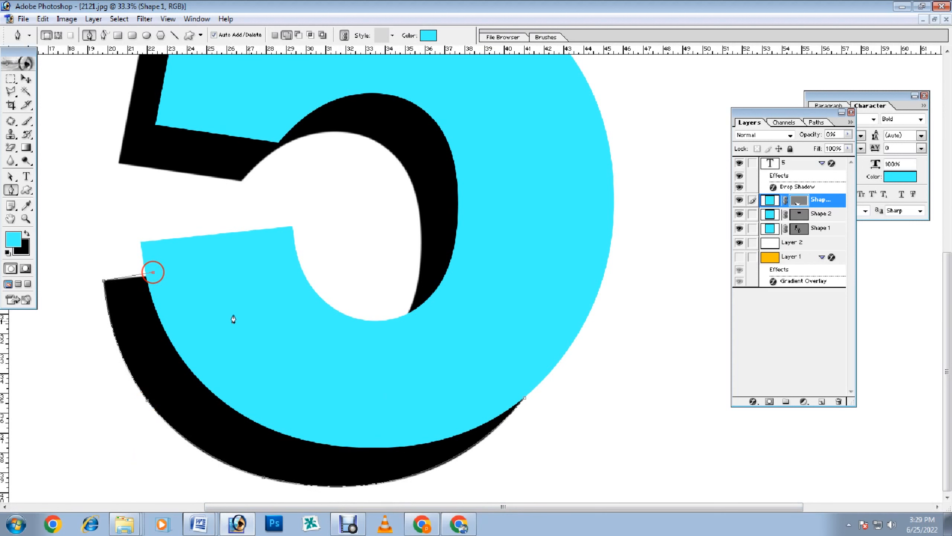
pyautogui.click(151, 272)
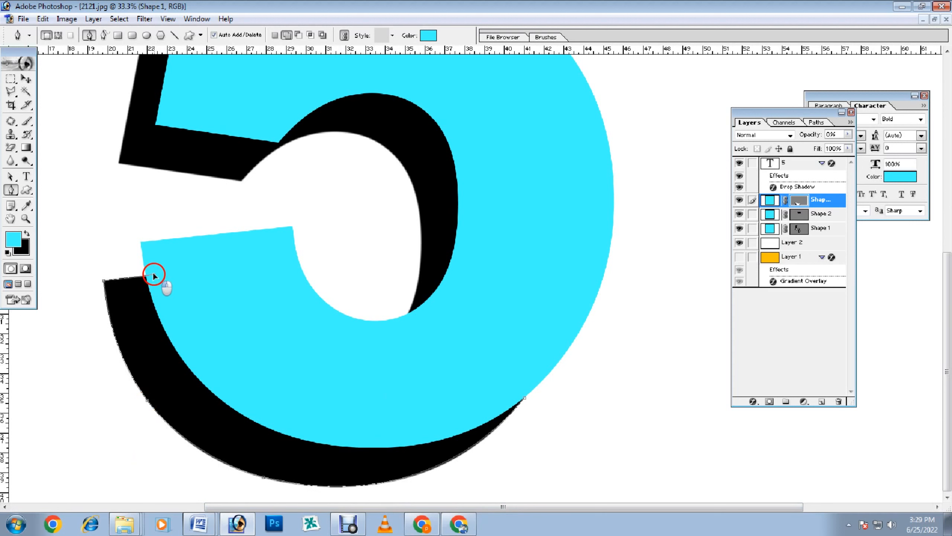
pyautogui.click(525, 399)
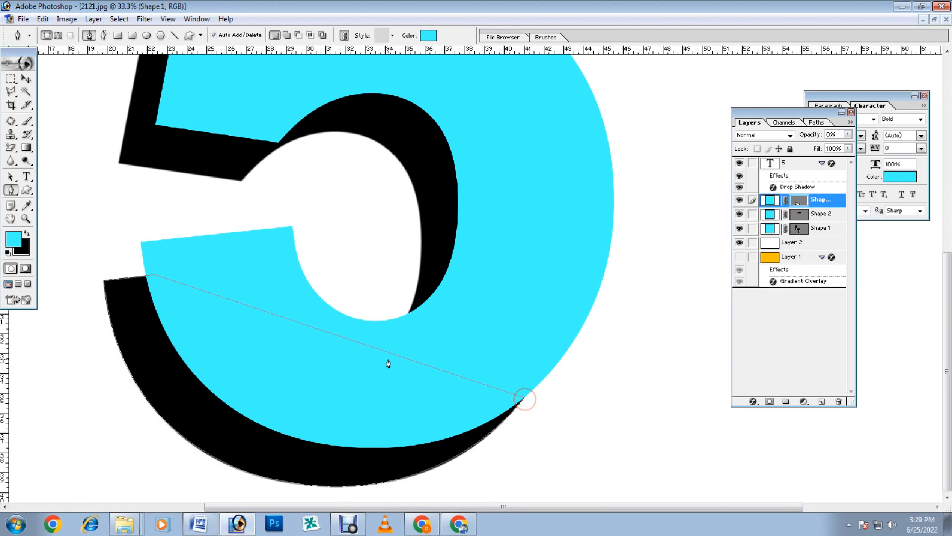
pyautogui.moveTo(358, 347); pyautogui.dragTo(319, 400)
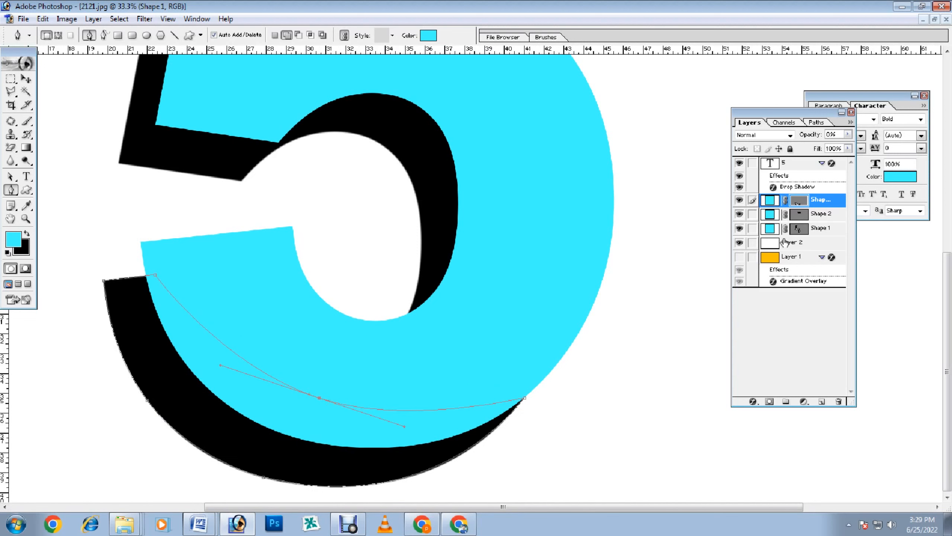
pyautogui.press('Return')
# - Clear the drop shadow layer style from the text layer 5
pyautogui.scroll(2, 598, 321)
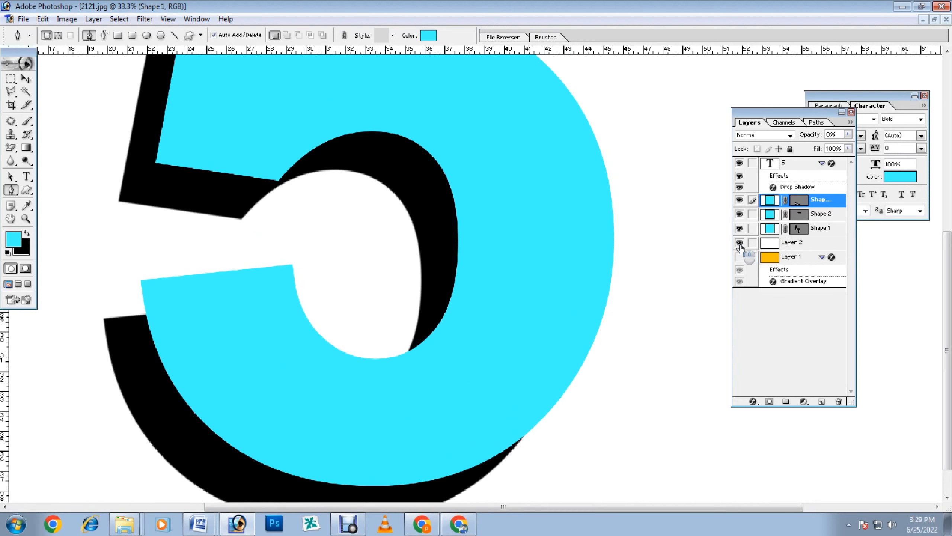
pyautogui.click(793, 187)
pyautogui.rightClick(796, 187)
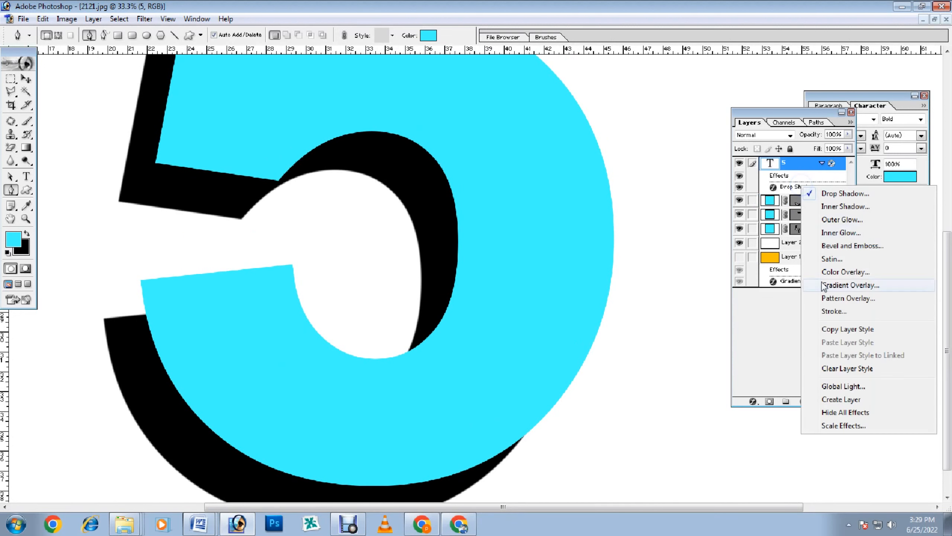
pyautogui.click(839, 369)
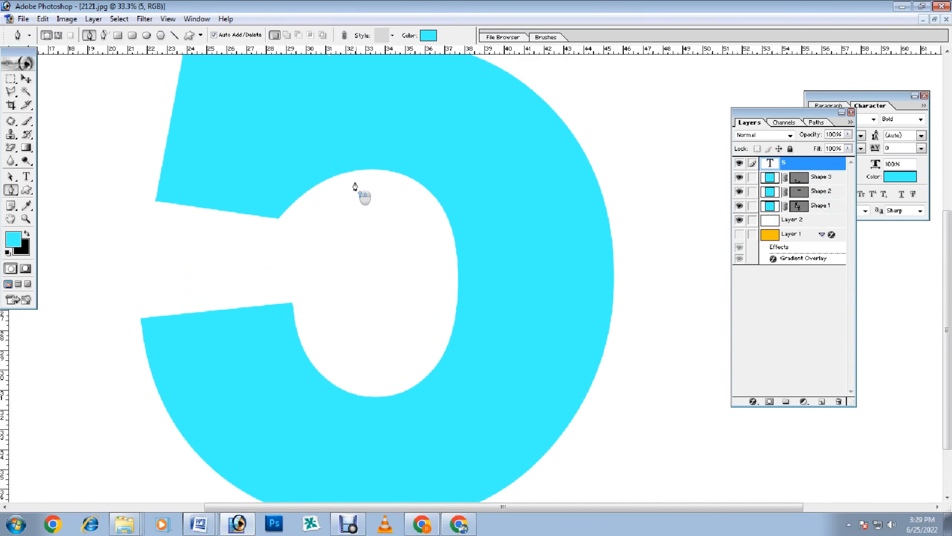
pyautogui.scroll(-2, 355, 186)
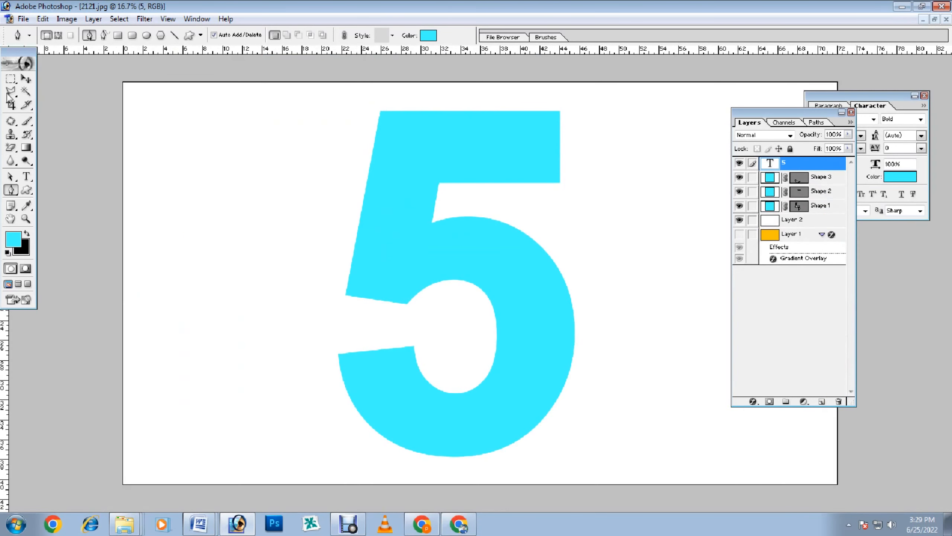
# - Add a Gradient Overlay with the golden preset to the text layer 5
pyautogui.click(25, 79)
pyautogui.rightClick(824, 169)
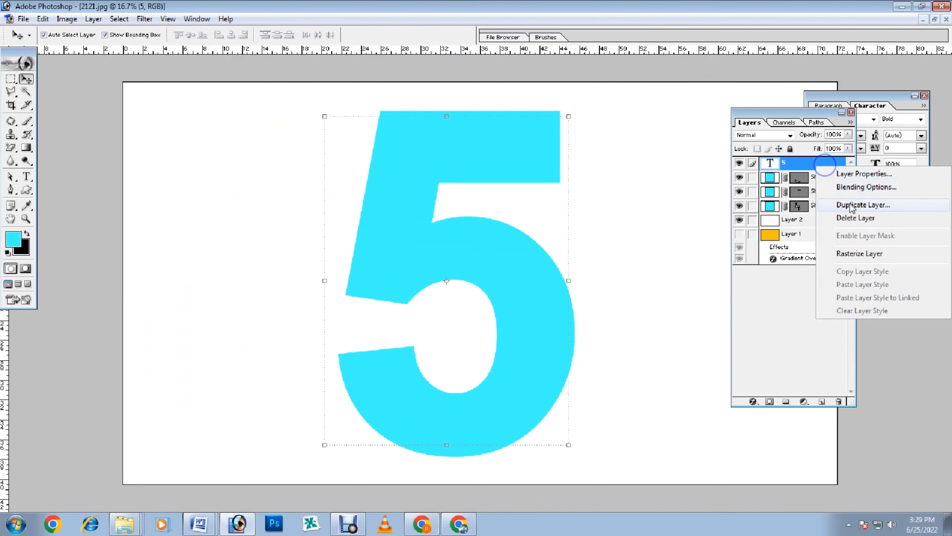
pyautogui.click(864, 182)
pyautogui.moveTo(297, 137); pyautogui.dragTo(837, 188)
pyautogui.click(624, 333)
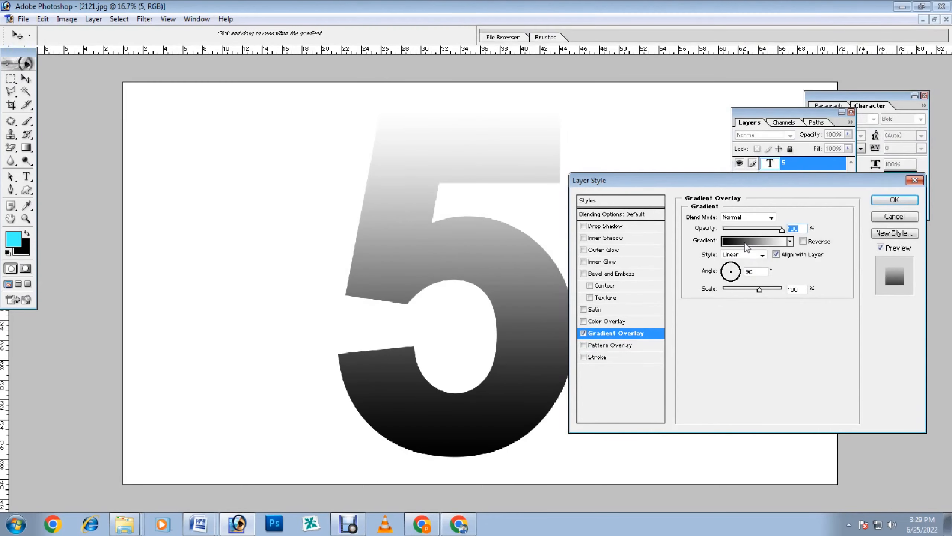
pyautogui.click(763, 239)
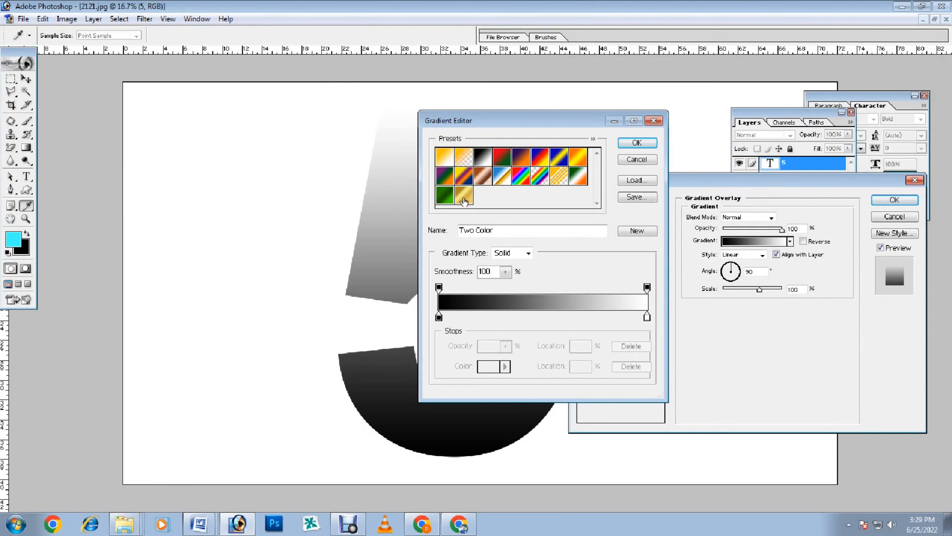
pyautogui.click(467, 201)
pyautogui.click(637, 142)
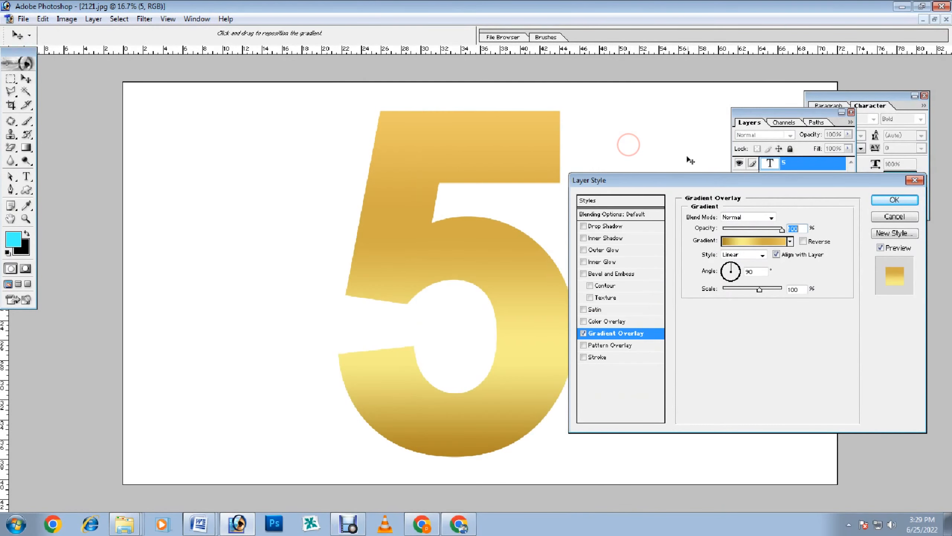
# - Set the text layer's gradient overlay angle to 144° and apply the layer style
pyautogui.moveTo(727, 187); pyautogui.dragTo(727, 216)
pyautogui.click(727, 298)
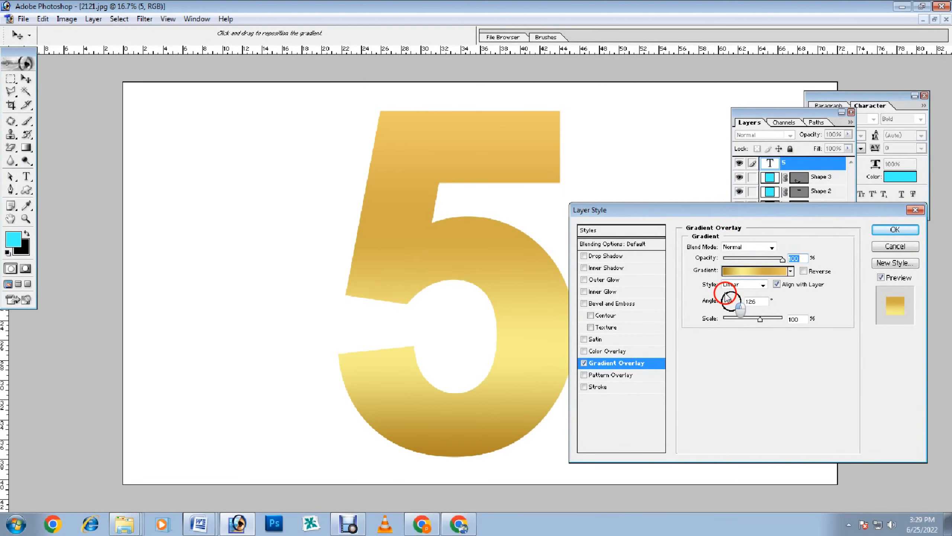
pyautogui.click(727, 297)
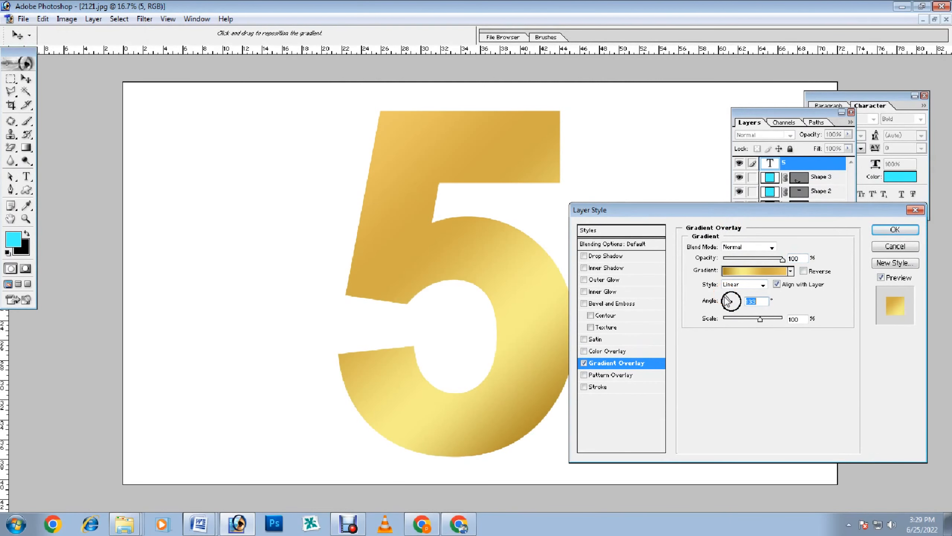
pyautogui.click(727, 299)
pyautogui.click(727, 301)
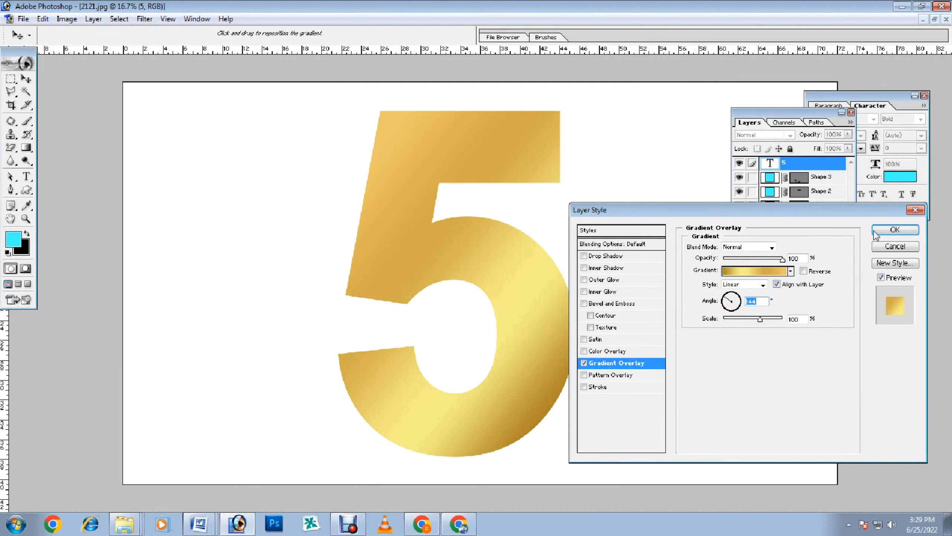
pyautogui.click(891, 229)
# - Raise the opacity of the Shape 3, Shape 2 and Shape 1 layers to 100%
pyautogui.click(821, 200)
pyautogui.moveTo(848, 133); pyautogui.dragTo(941, 157)
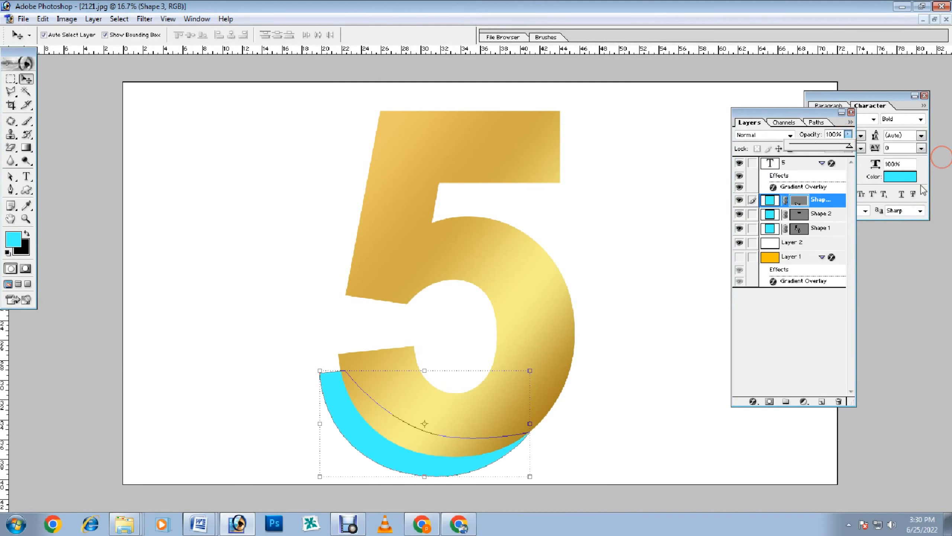
pyautogui.click(828, 215)
pyautogui.moveTo(848, 134); pyautogui.dragTo(930, 140)
pyautogui.click(821, 227)
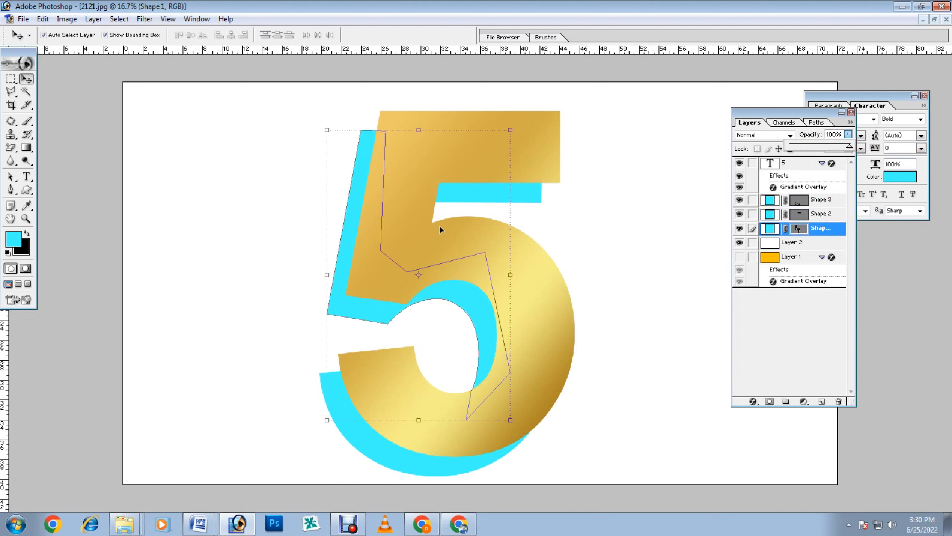
# - Apply a Gradient Overlay with the golden preset to Shape 3 and rotate its angle so the gradient runs across the lower curve
pyautogui.click(823, 199)
pyautogui.rightClick(823, 199)
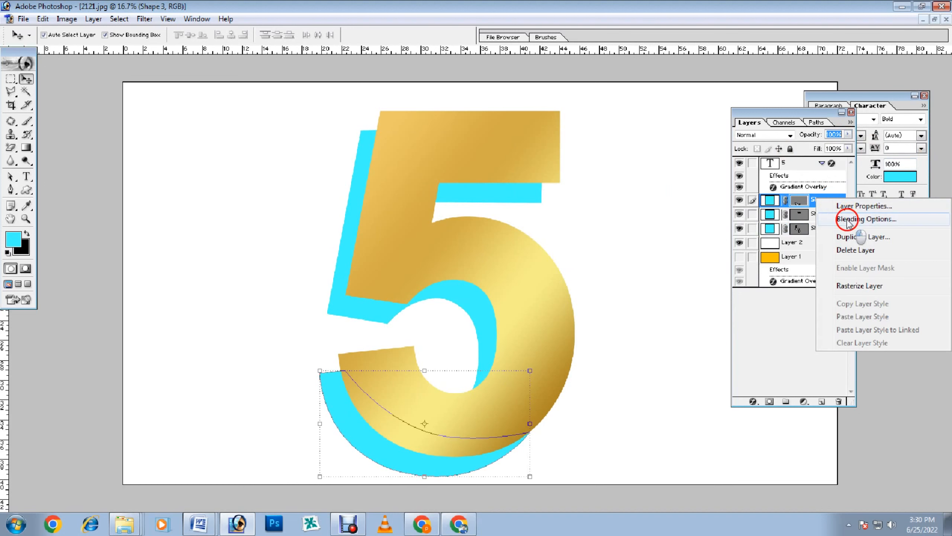
pyautogui.click(844, 222)
pyautogui.click(622, 364)
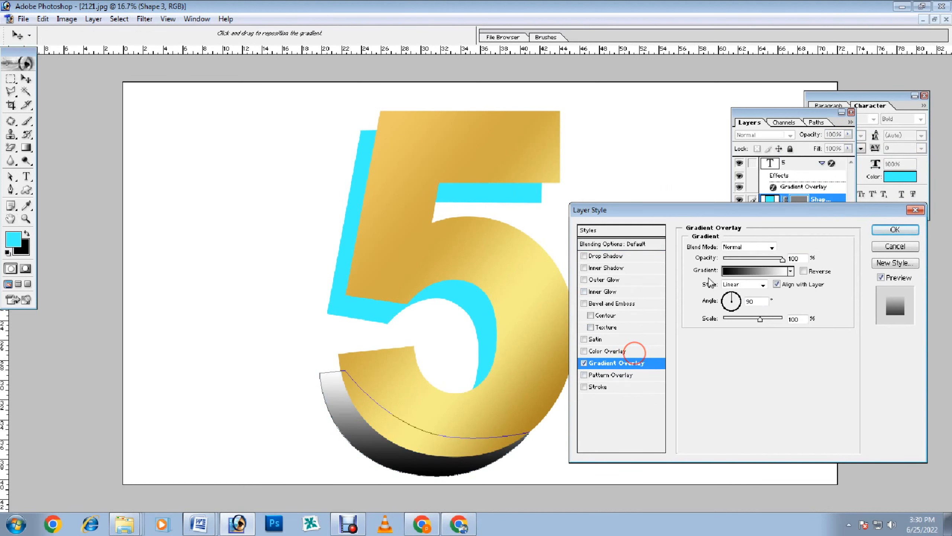
pyautogui.click(748, 272)
pyautogui.click(466, 196)
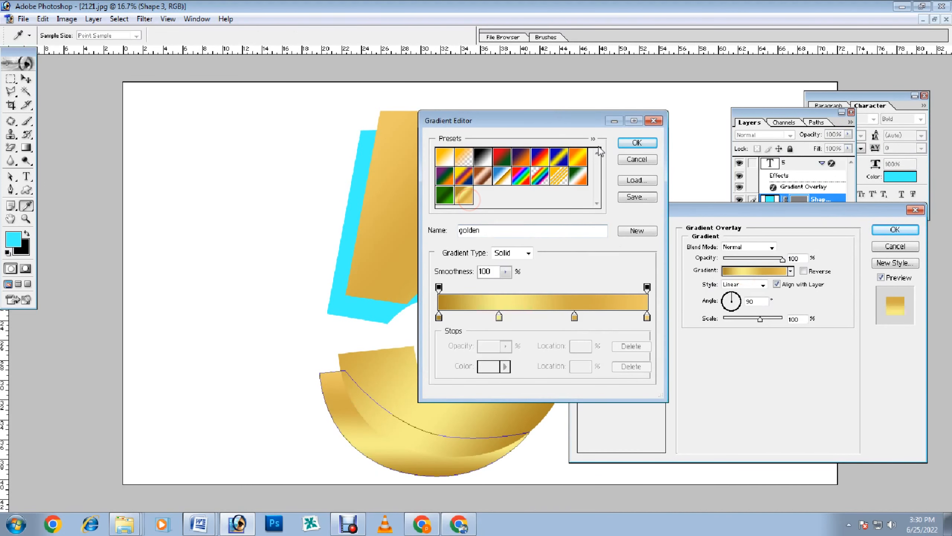
pyautogui.click(638, 143)
pyautogui.moveTo(712, 213); pyautogui.dragTo(250, 93)
pyautogui.moveTo(267, 174); pyautogui.dragTo(266, 183)
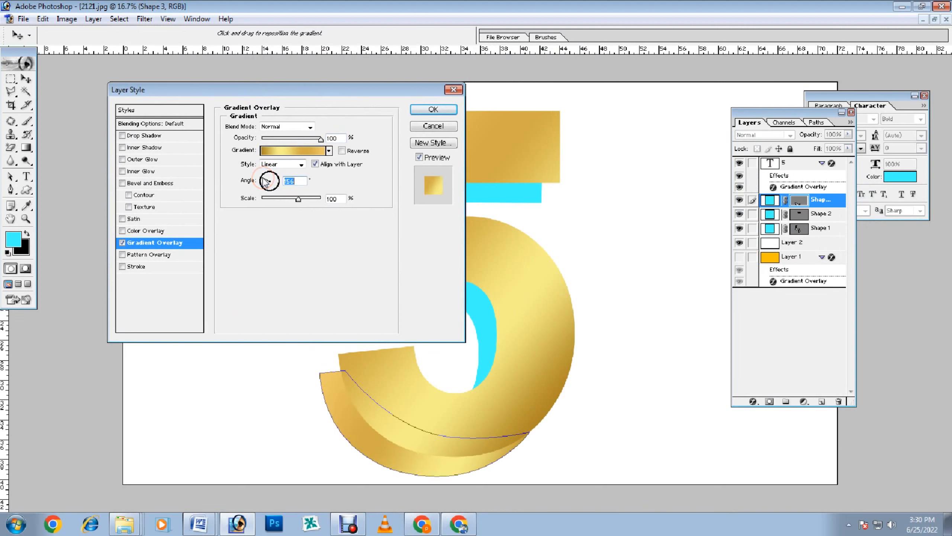
pyautogui.click(433, 109)
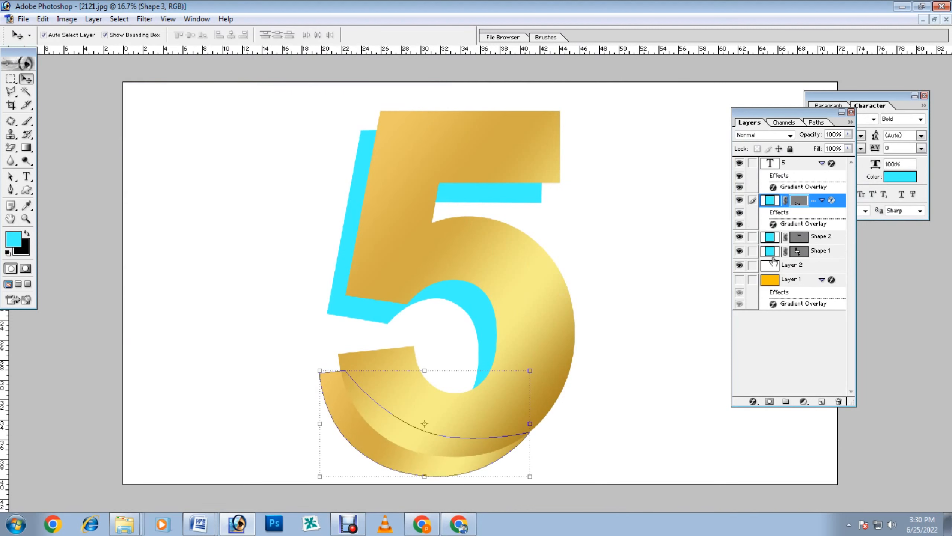
# - Add a Gradient Overlay with the golden preset to Shape 2 beneath the 5's upper bar
pyautogui.rightClick(821, 239)
pyautogui.click(848, 437)
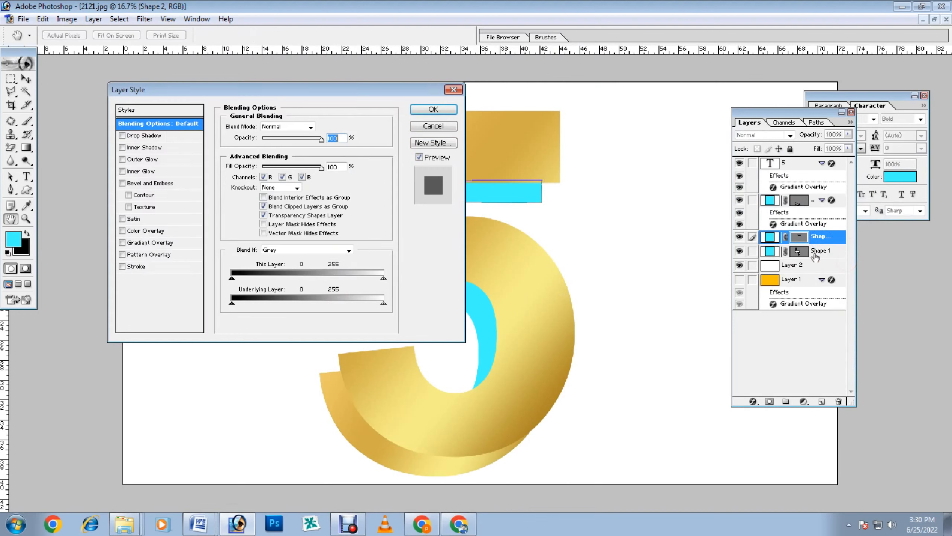
pyautogui.click(161, 243)
pyautogui.moveTo(302, 90); pyautogui.dragTo(209, 223)
pyautogui.click(198, 285)
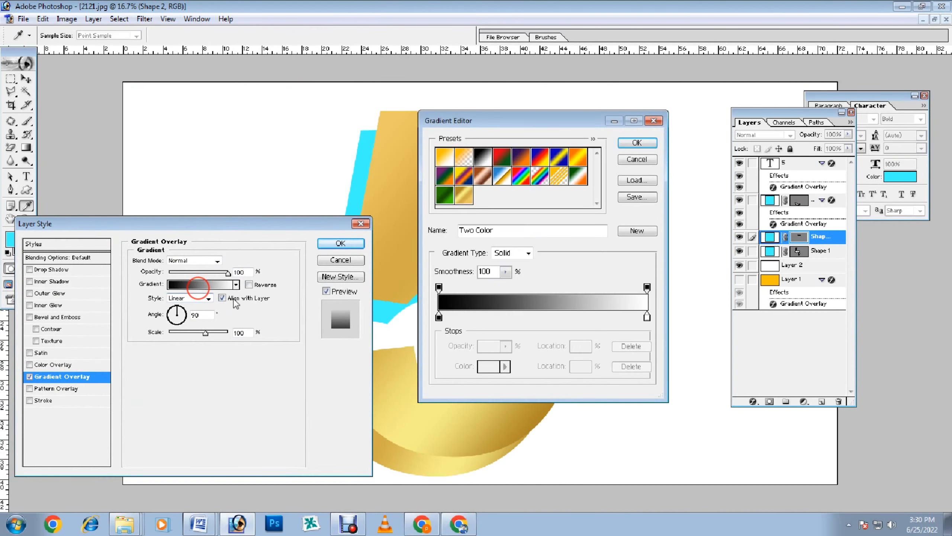
pyautogui.click(461, 201)
pyautogui.click(637, 142)
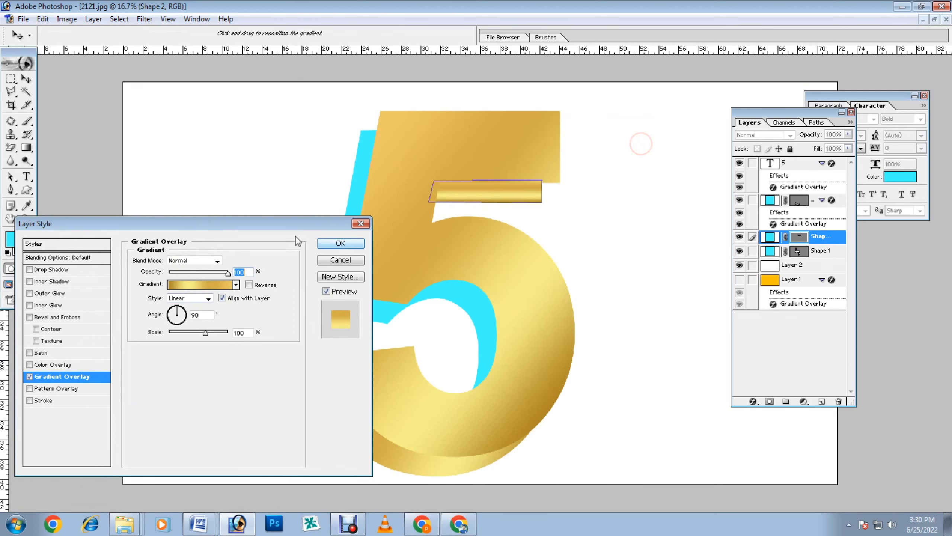
# - Set Shape 2's gradient overlay to an angle of -173° and a scale of 150%
pyautogui.moveTo(281, 232); pyautogui.dragTo(279, 171)
pyautogui.moveTo(178, 255)
pyautogui.mouseDown()
pyautogui.moveTo(165, 255)
pyautogui.moveTo(170, 248)
pyautogui.mouseUp()
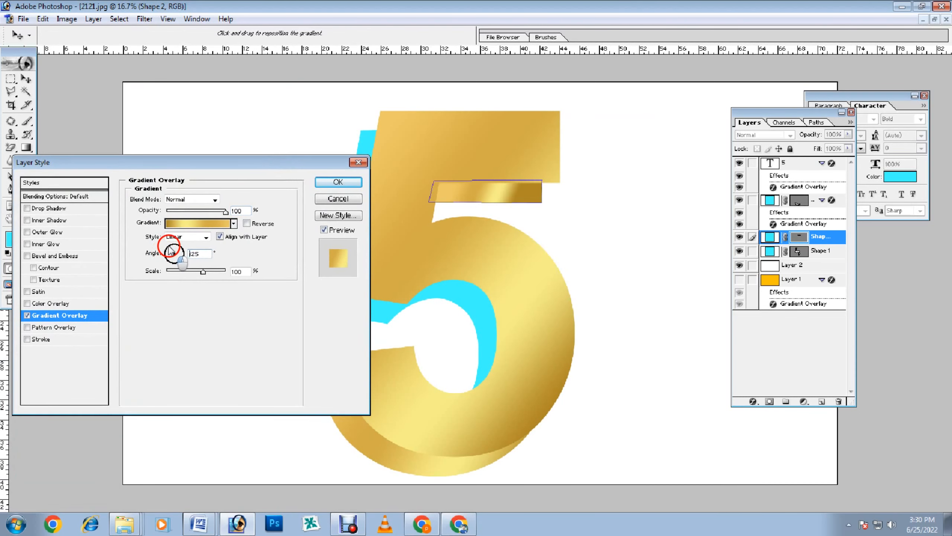
pyautogui.moveTo(205, 273); pyautogui.dragTo(240, 277)
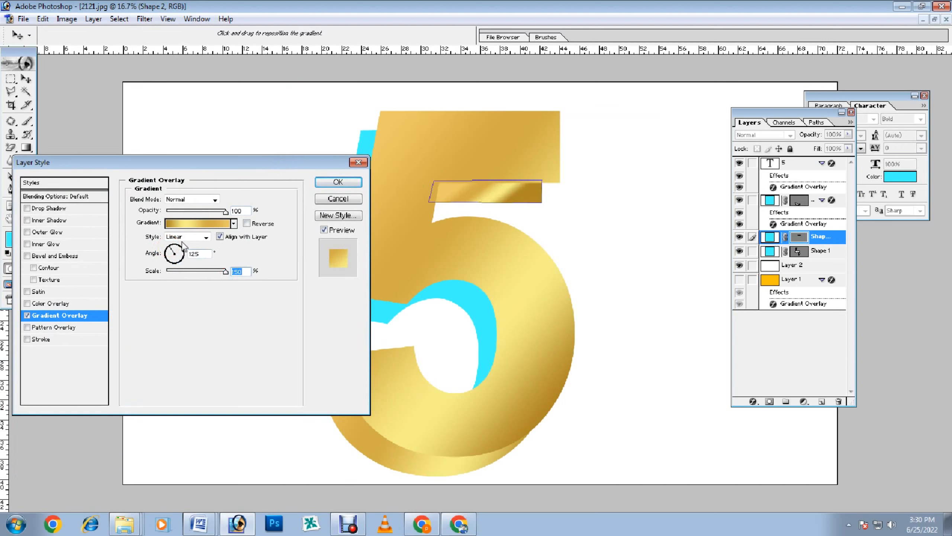
pyautogui.moveTo(170, 249)
pyautogui.mouseDown()
pyautogui.moveTo(159, 258)
pyautogui.moveTo(168, 258)
pyautogui.mouseUp()
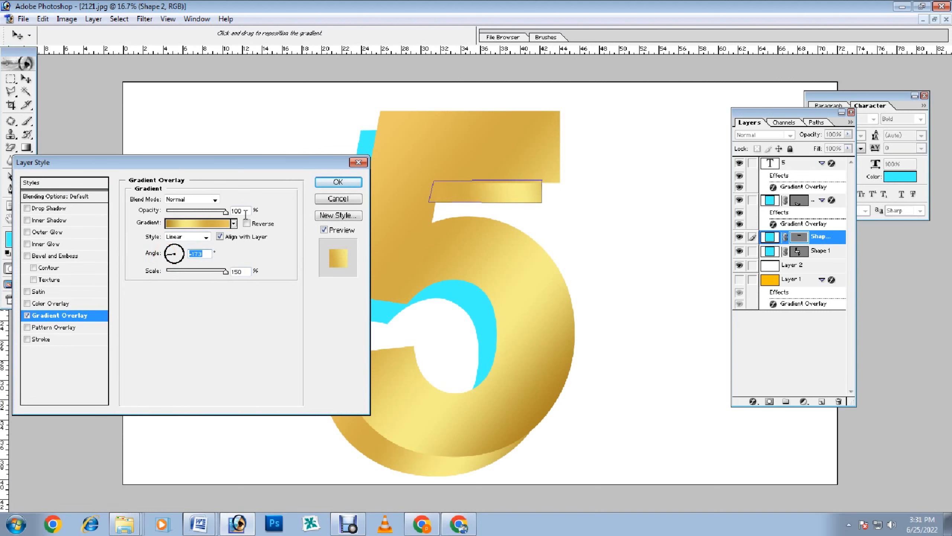
pyautogui.click(323, 183)
# - Apply a Gradient Overlay with the golden preset at an angle of -36° to Shape 1
pyautogui.click(347, 234)
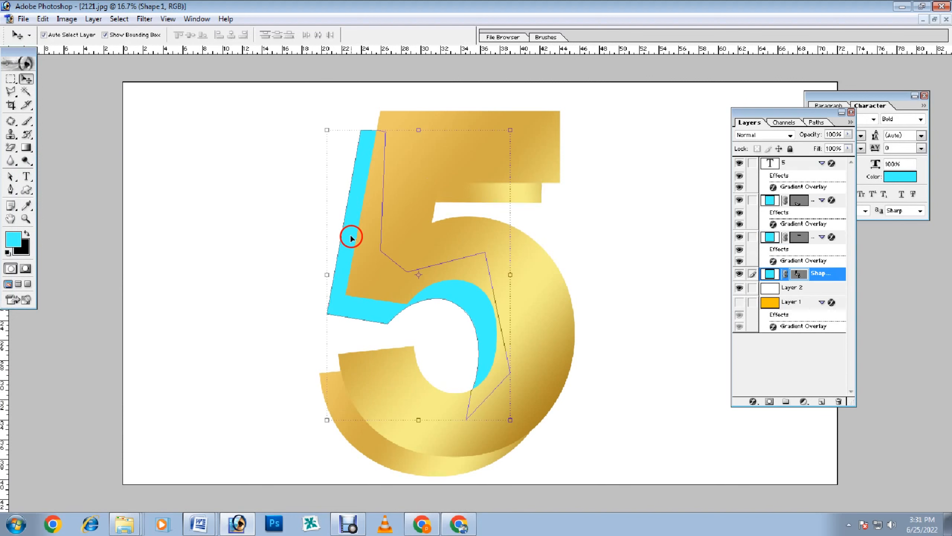
pyautogui.rightClick(833, 282)
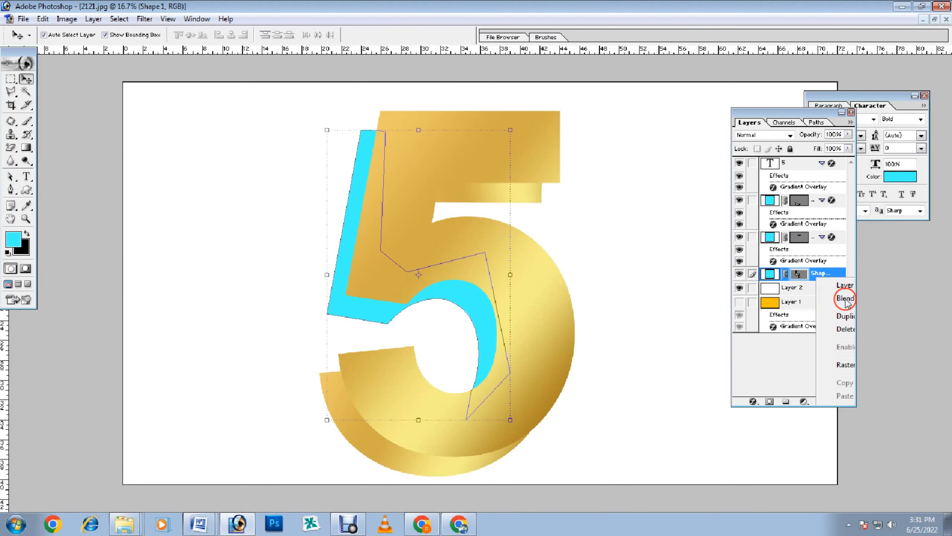
pyautogui.click(792, 359)
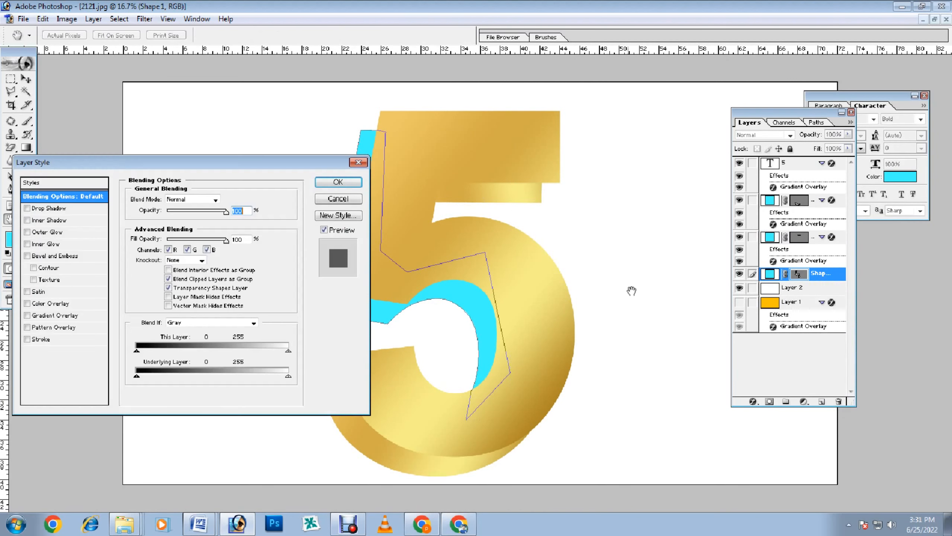
pyautogui.click(62, 316)
pyautogui.click(198, 223)
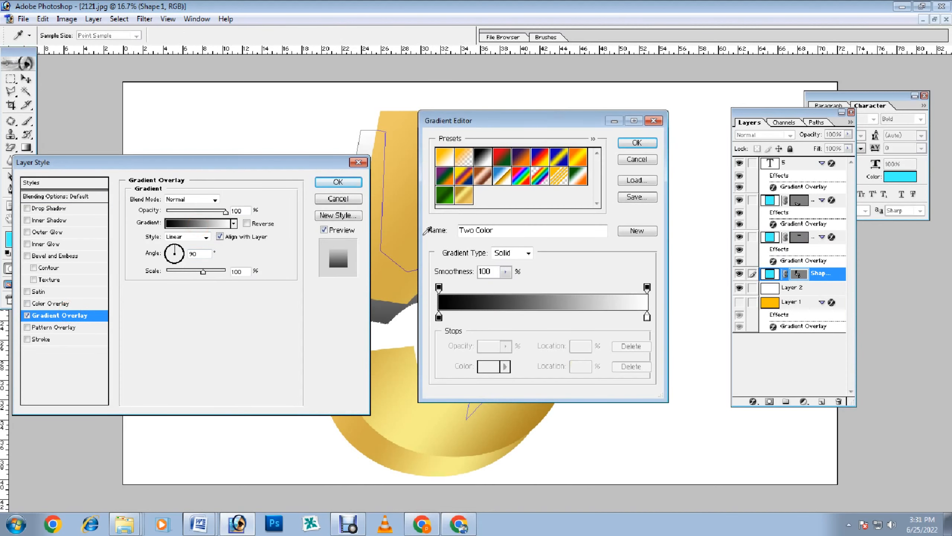
pyautogui.click(464, 195)
pyautogui.click(634, 143)
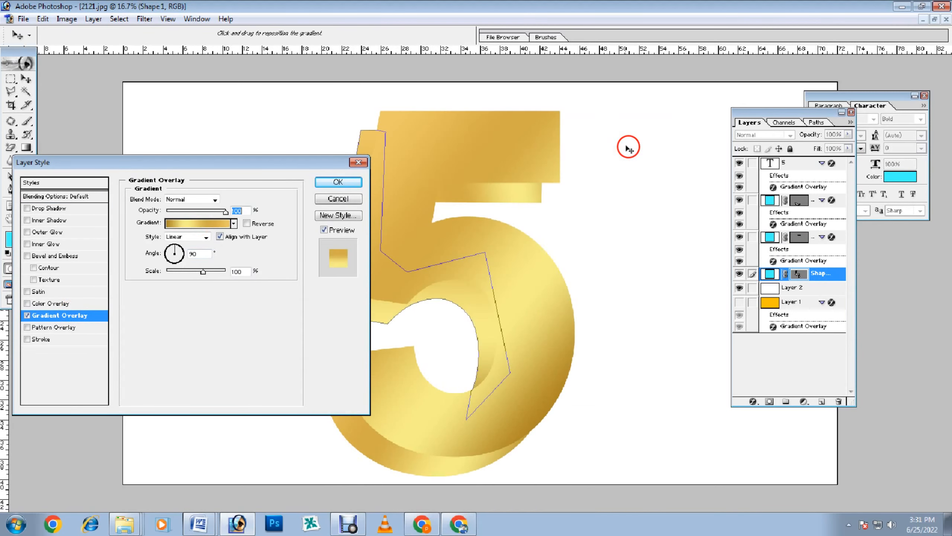
pyautogui.moveTo(341, 164); pyautogui.dragTo(871, 166)
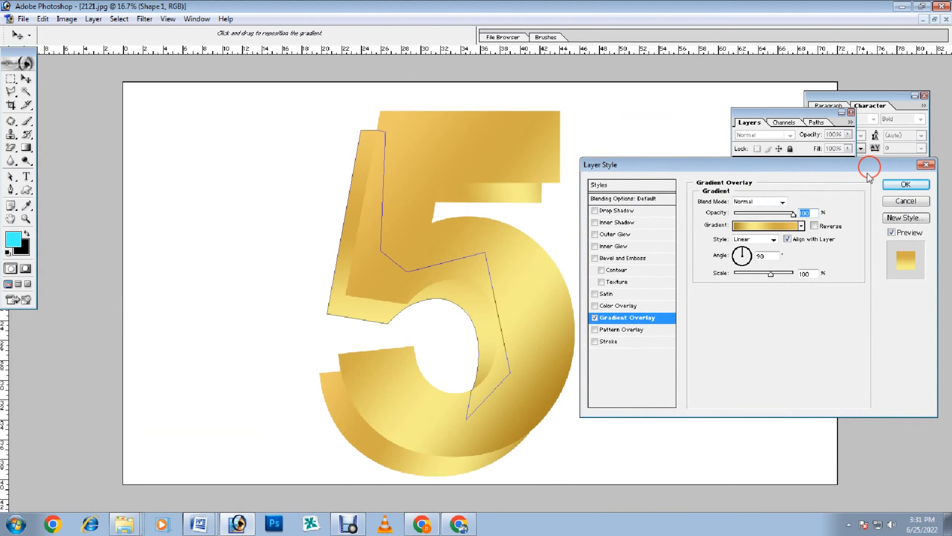
pyautogui.moveTo(749, 258); pyautogui.dragTo(750, 265)
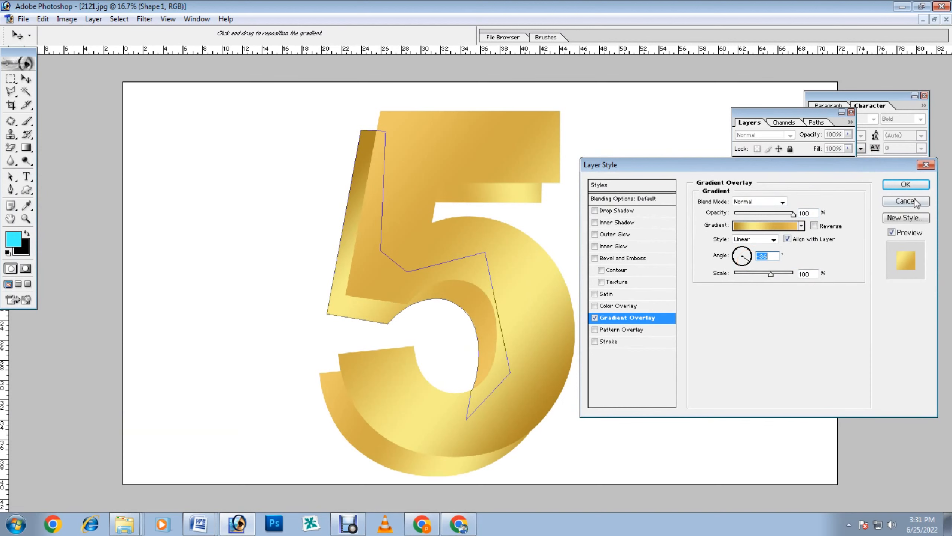
pyautogui.click(907, 184)
# - Reset the foreground and background colors to their defaults and fill the background Layer 2 with black
pyautogui.click(721, 215)
pyautogui.scroll(-1, 652, 252)
pyautogui.scroll(-2, 652, 251)
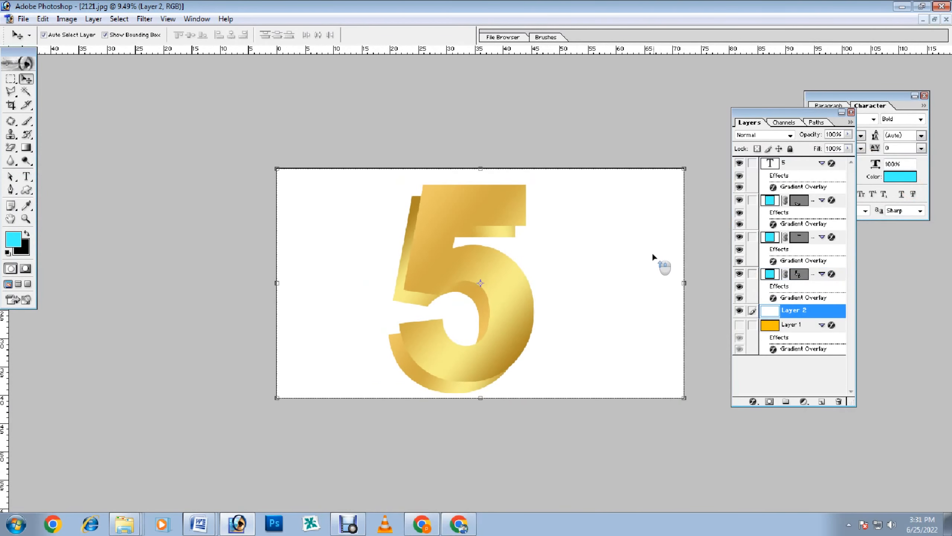
pyautogui.click(355, 269)
pyautogui.click(8, 253)
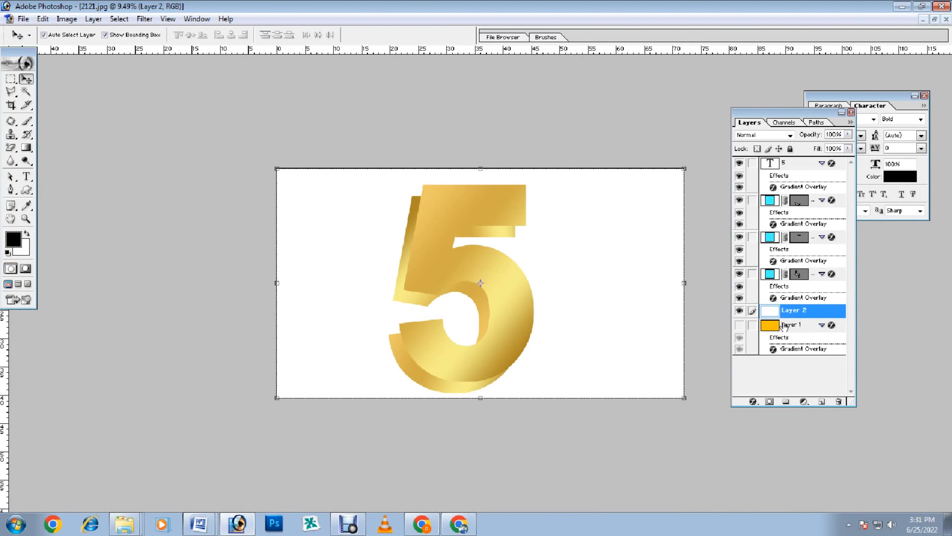
pyautogui.click(823, 315)
pyautogui.hotkey('alt', 'BackSpace')
pyautogui.click(610, 295)
pyautogui.scroll(2, 585, 300)
pyautogui.click(393, 217)
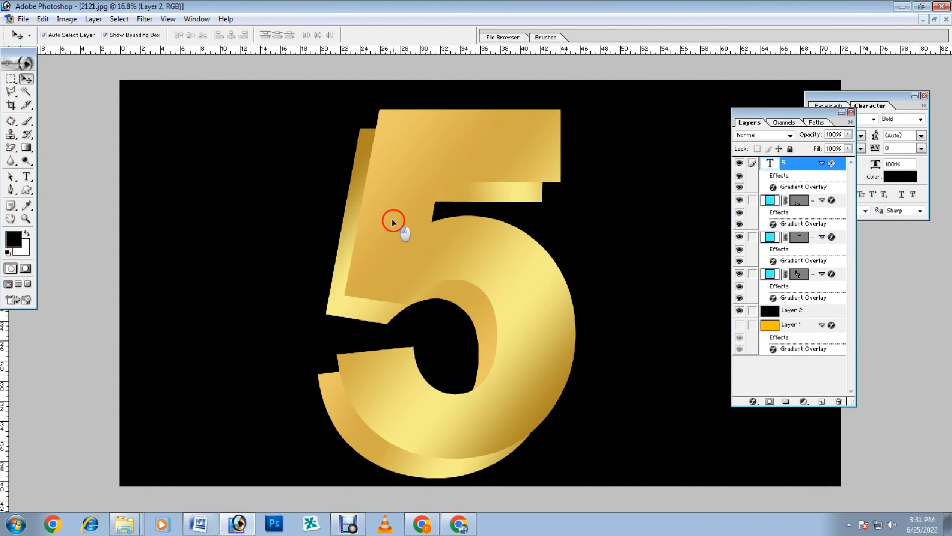